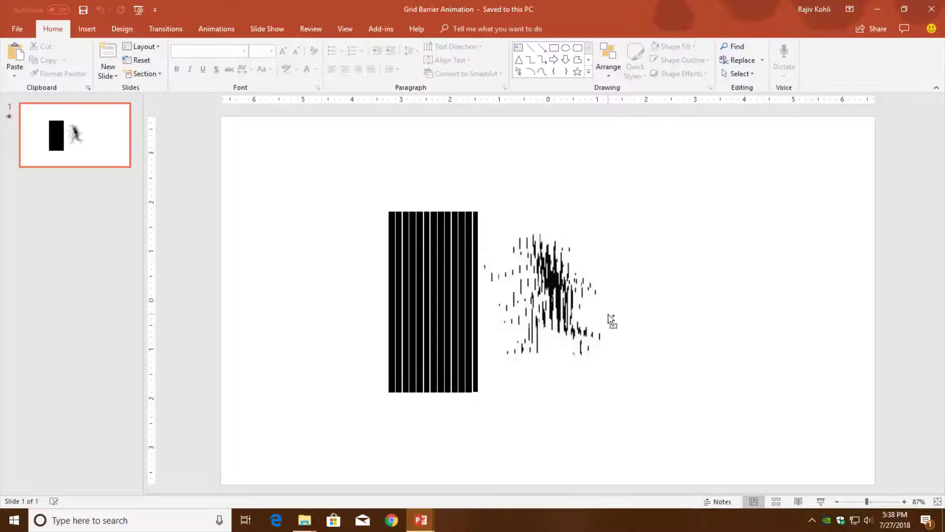
- Open the File backstage view of the Grid Barrier Animation presentation
{"action": "left_click", "coordinate": [18, 30]}
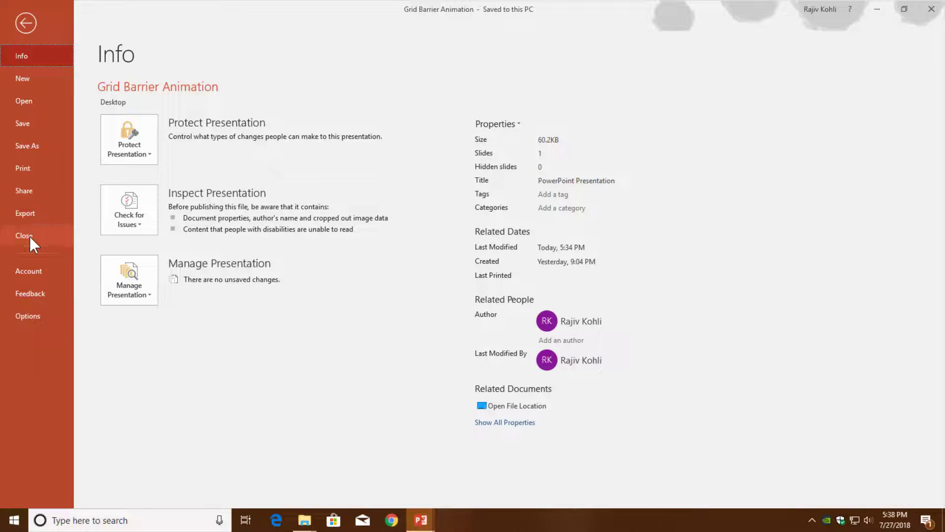
- Close the presentation and go to google.com in Chrome
{"action": "left_click", "coordinate": [24, 235]}
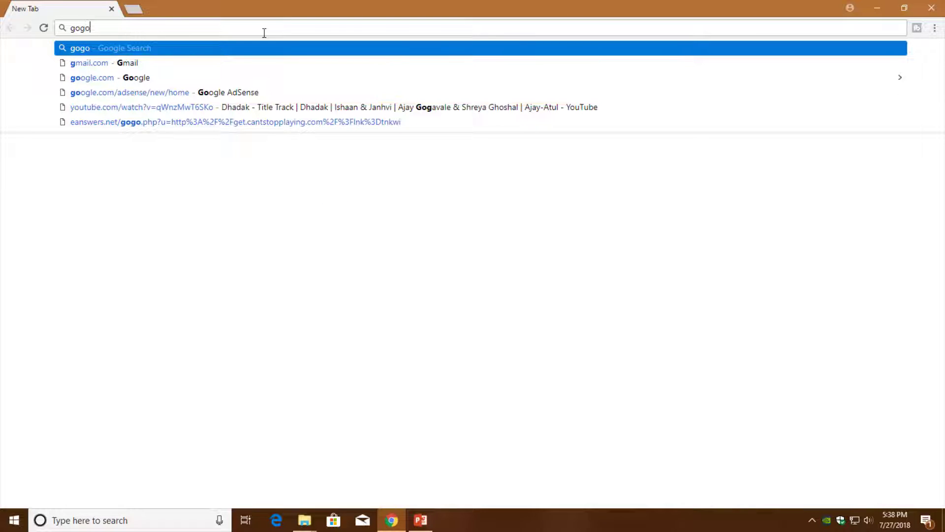
{"action": "key", "text": "BackSpace"}
{"action": "key", "text": "BackSpace"}
{"action": "type", "text": "og"}
{"action": "key", "text": "Return"}
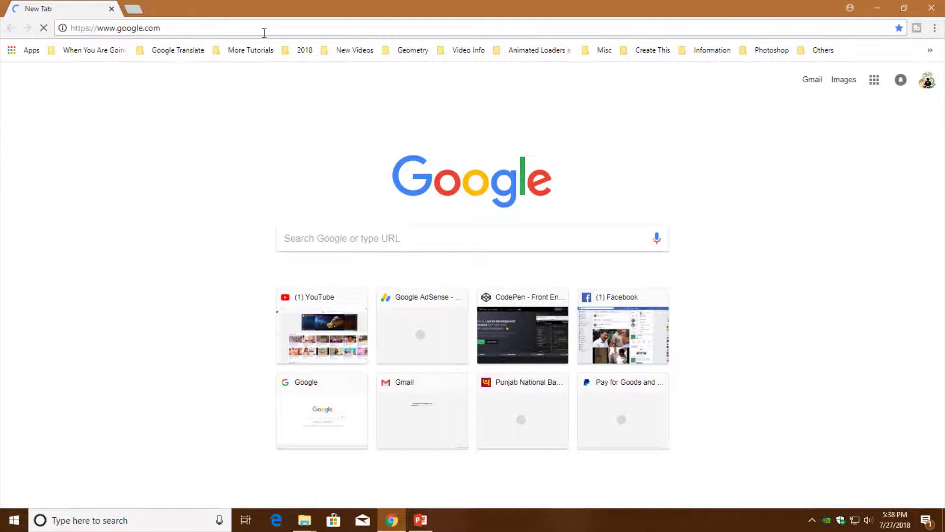
- Search Google for 'animated characters running gif'
{"action": "left_click", "coordinate": [265, 32]}
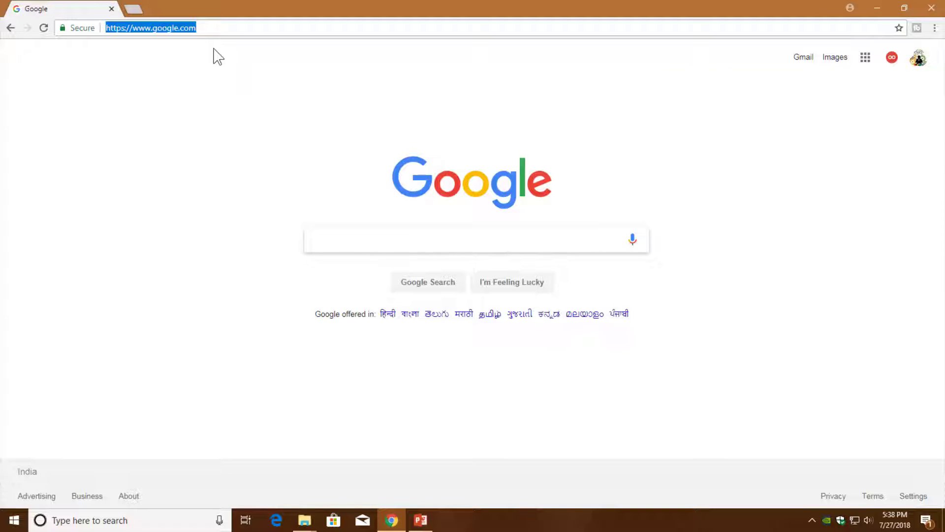
{"action": "type", "text": "animated"}
{"action": "key", "text": "Right"}
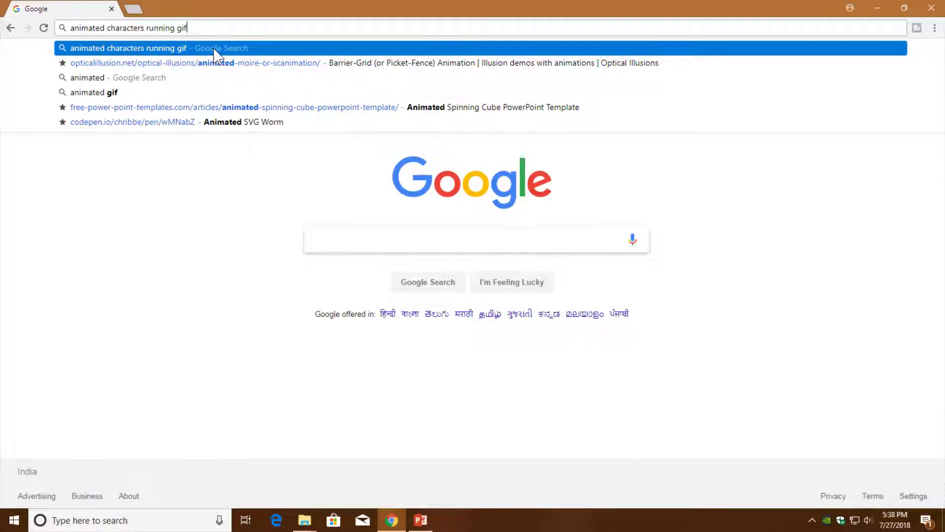
{"action": "left_click", "coordinate": [215, 54]}
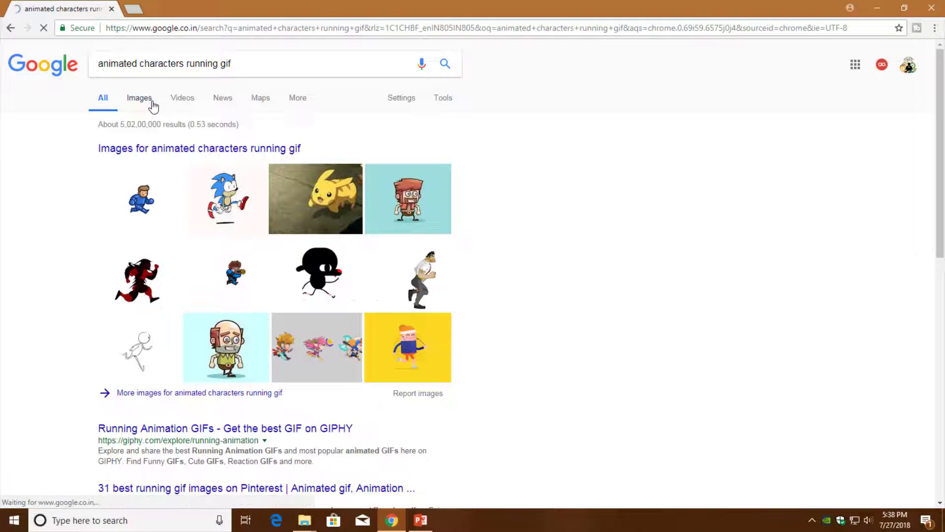
- Switch to image results and filter the colour to Transparent
{"action": "left_click", "coordinate": [153, 103]}
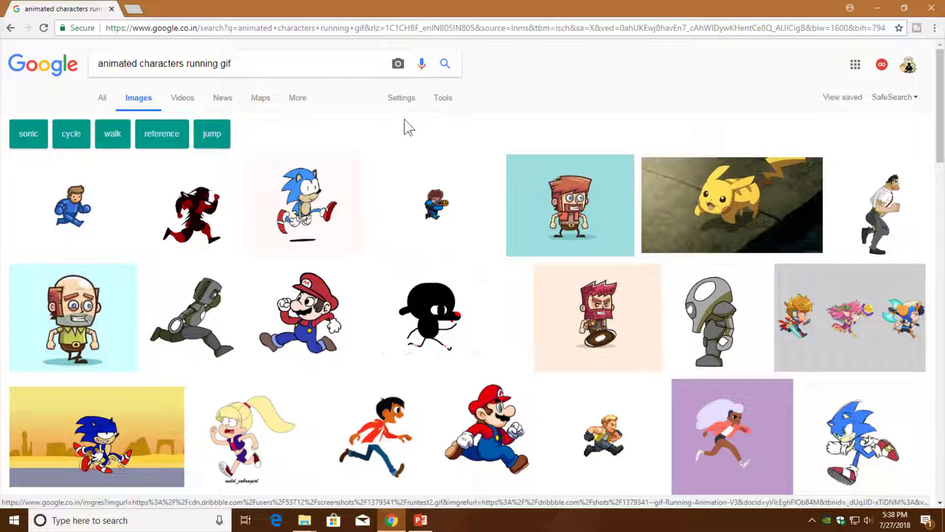
{"action": "left_click", "coordinate": [442, 100]}
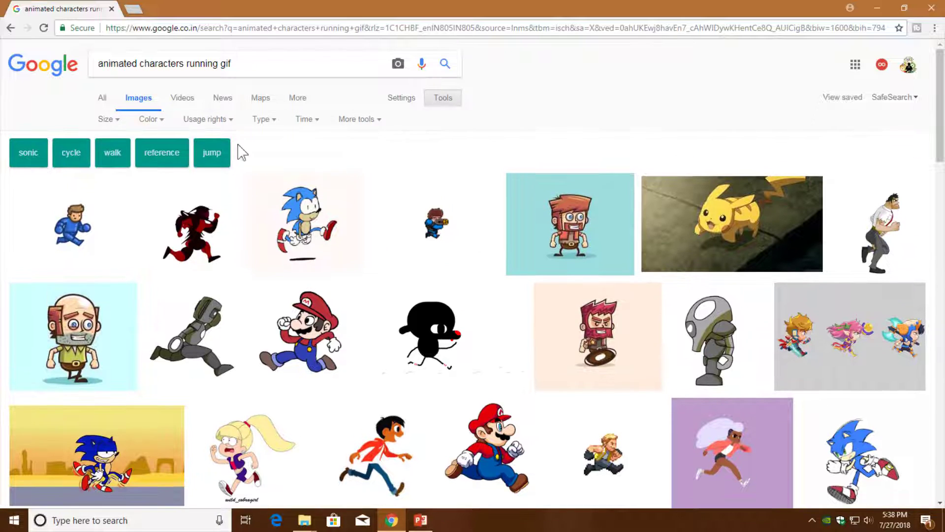
{"action": "left_click", "coordinate": [147, 120]}
{"action": "left_click", "coordinate": [155, 192]}
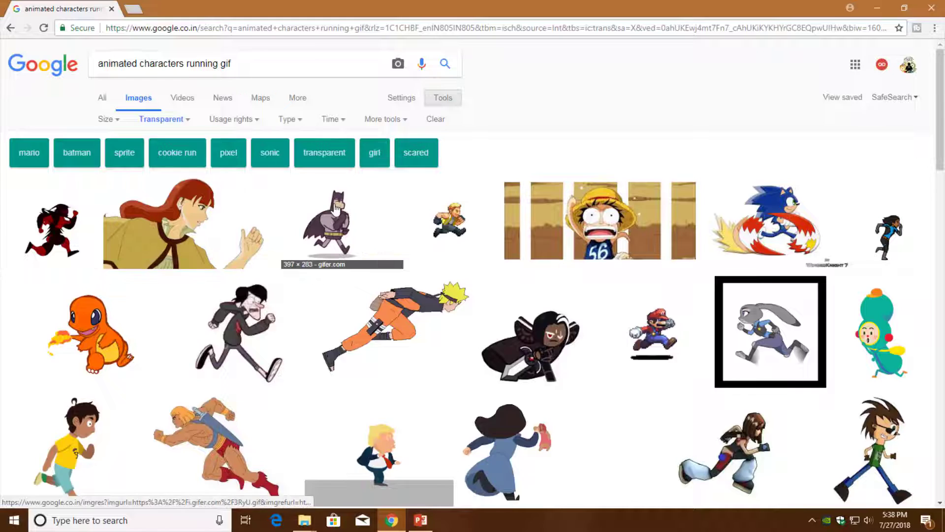
- Preview the Running batman cartoon GIF on GIFER and reopen the Color filter
{"action": "left_click", "coordinate": [336, 210]}
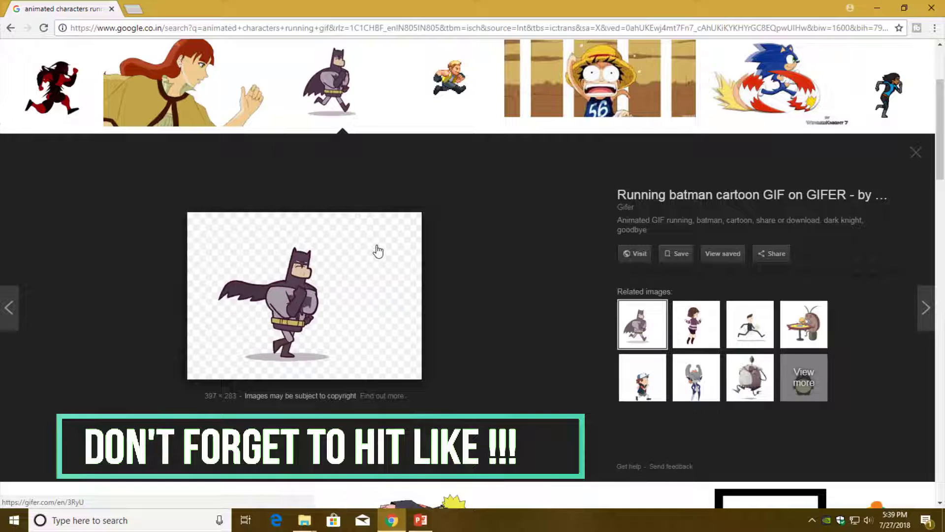
{"action": "scroll", "coordinate": [378, 271], "scroll_direction": "up", "scroll_amount": 2}
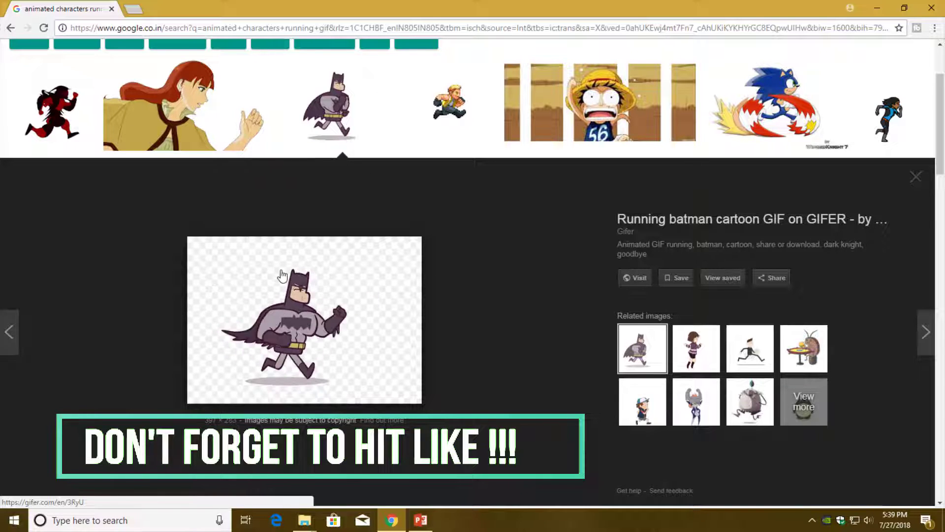
{"action": "scroll", "coordinate": [327, 267], "scroll_direction": "up", "scroll_amount": 3}
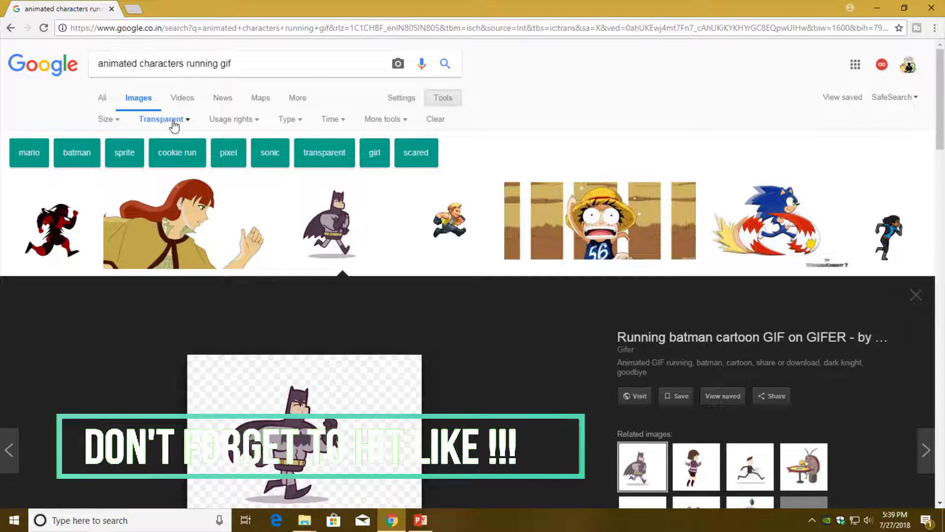
{"action": "left_click", "coordinate": [173, 121]}
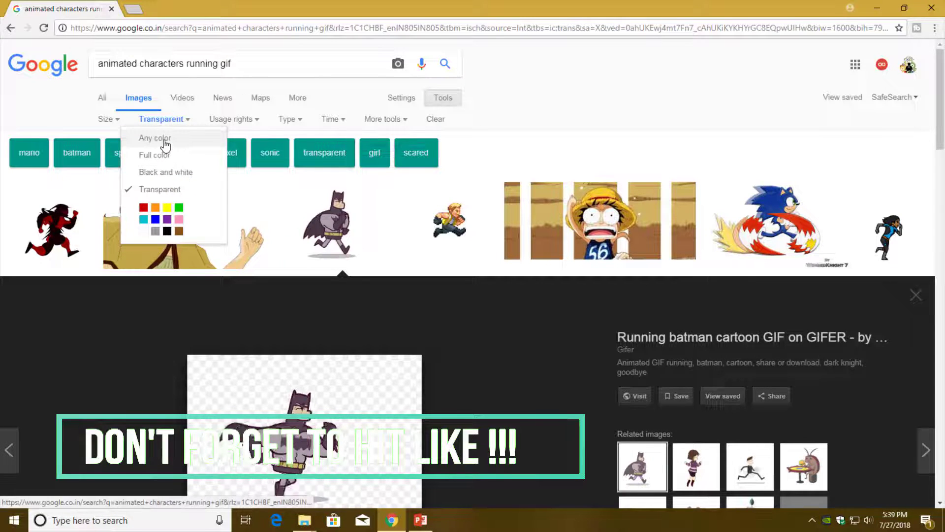
- Reset the colour filter to Any color and preview the black-and-grey 400 × 225 Batman GIF
{"action": "left_click", "coordinate": [165, 142]}
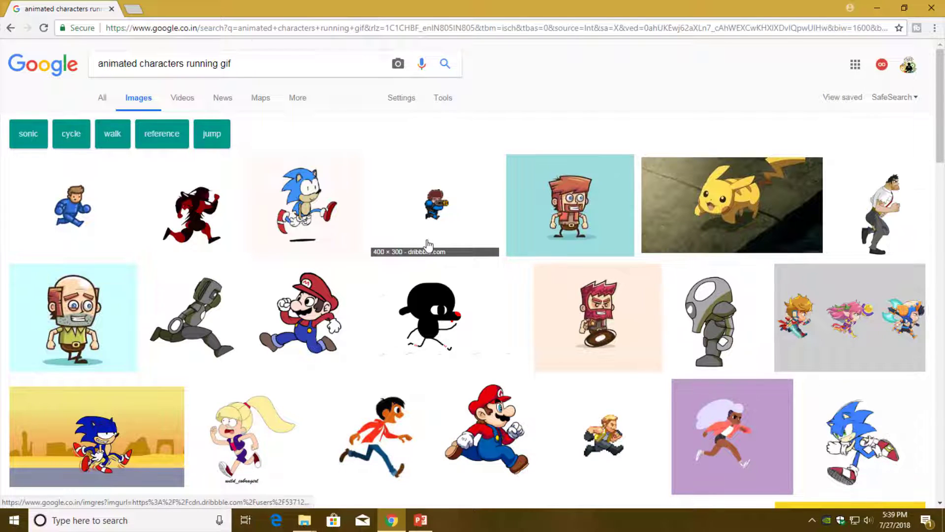
{"action": "scroll", "coordinate": [428, 245], "scroll_direction": "down", "scroll_amount": 3}
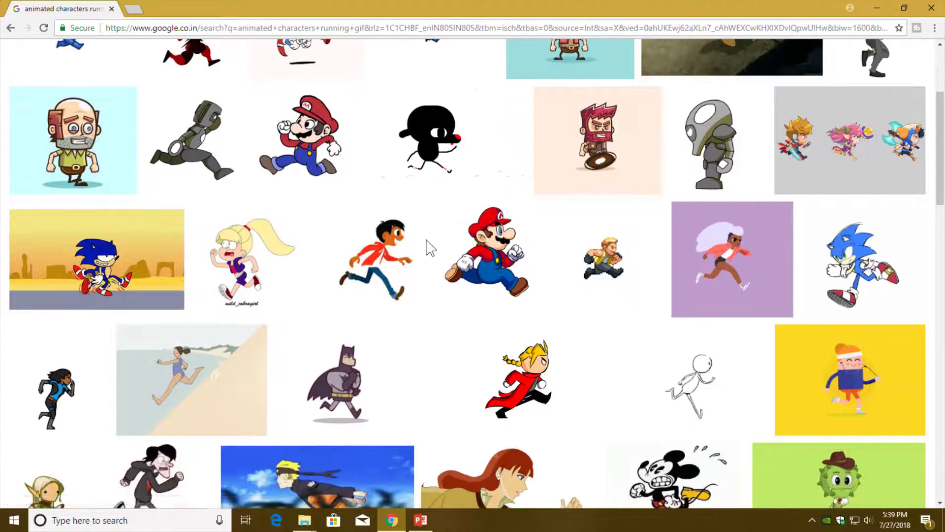
{"action": "scroll", "coordinate": [429, 247], "scroll_direction": "down", "scroll_amount": 8}
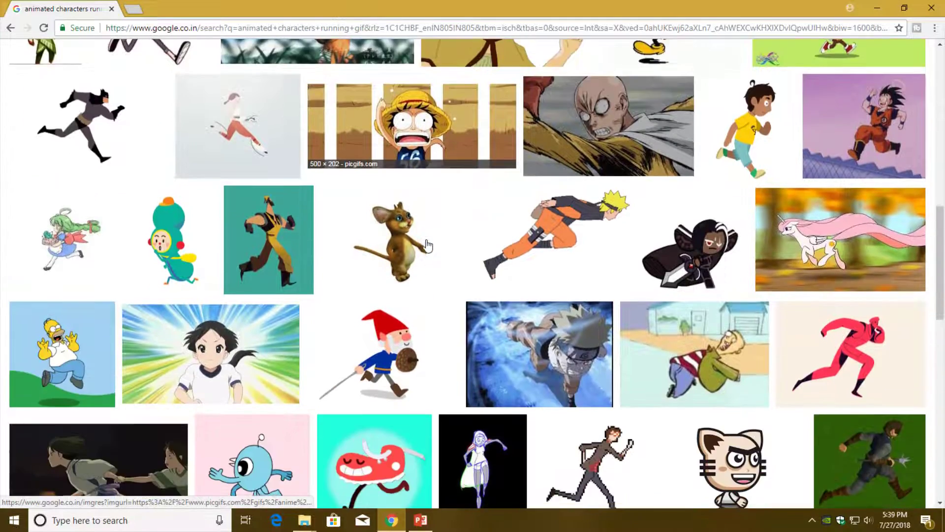
{"action": "scroll", "coordinate": [428, 245], "scroll_direction": "up", "scroll_amount": 6}
{"action": "scroll", "coordinate": [81, 380], "scroll_direction": "down", "scroll_amount": 2}
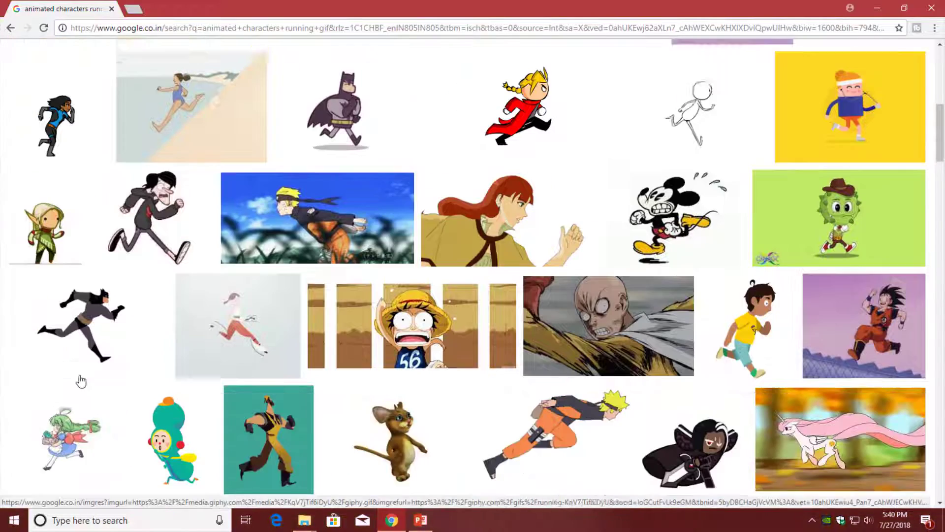
{"action": "scroll", "coordinate": [81, 381], "scroll_direction": "down", "scroll_amount": 1}
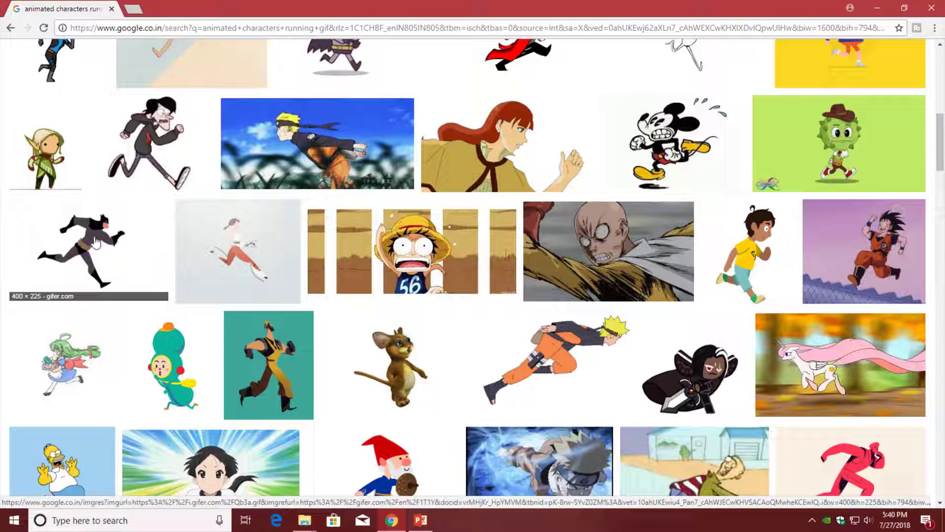
{"action": "scroll", "coordinate": [107, 241], "scroll_direction": "down", "scroll_amount": 1}
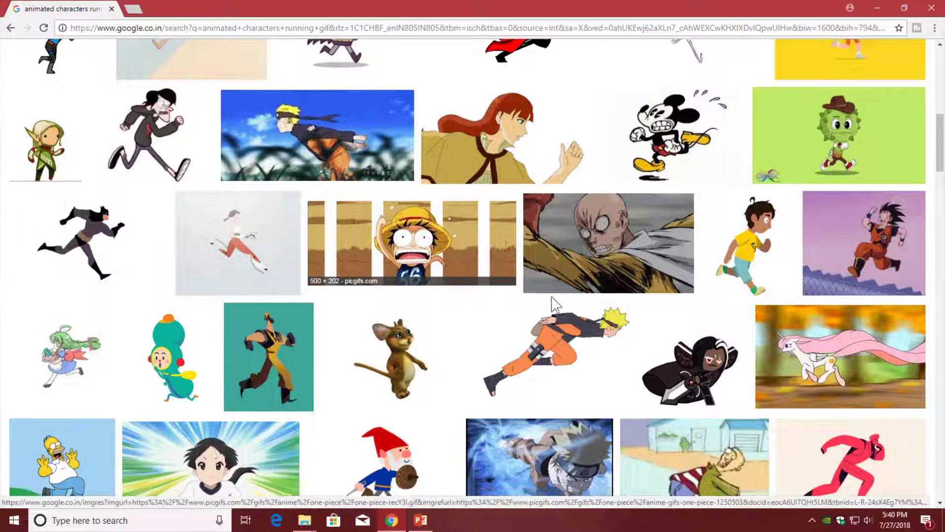
{"action": "left_click", "coordinate": [103, 176]}
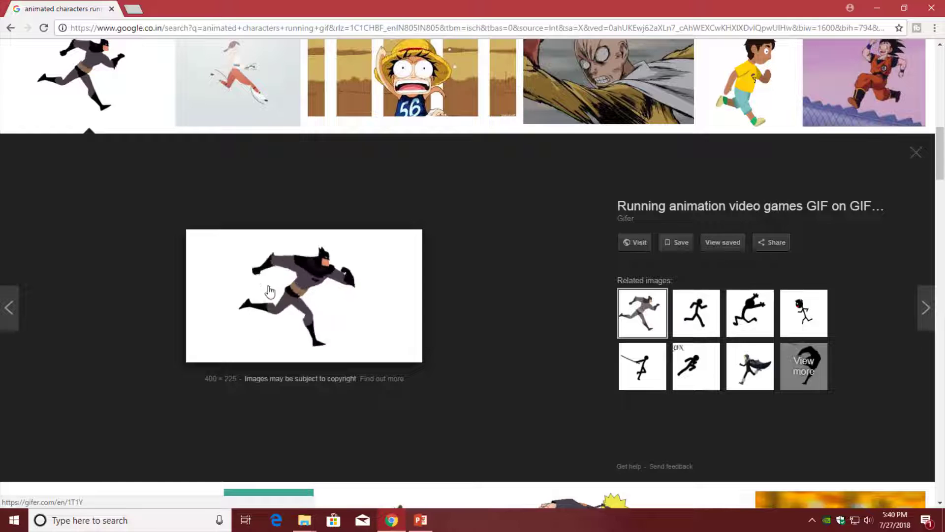
- Save the black running Batman GIF image to the Desktop as 'Bat Man'
{"action": "right_click", "coordinate": [295, 270]}
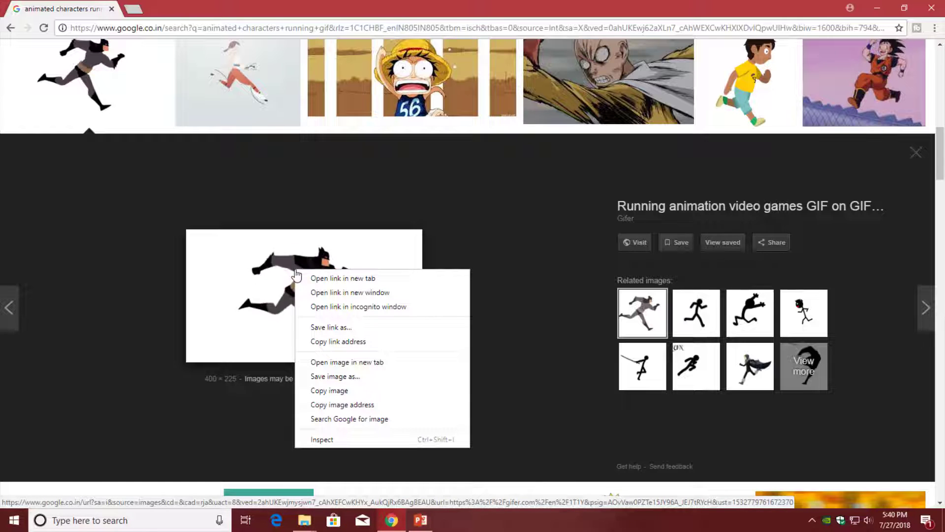
{"action": "left_click", "coordinate": [326, 376]}
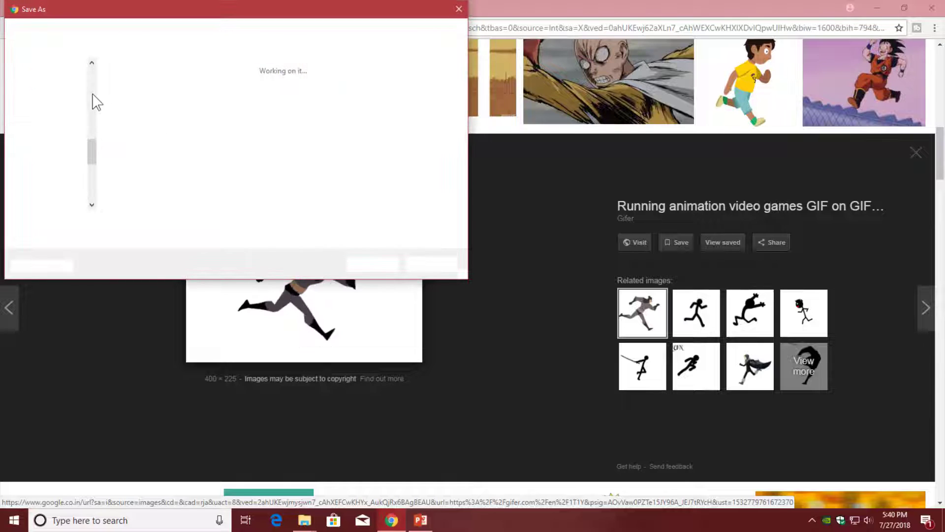
{"action": "scroll", "coordinate": [61, 72], "scroll_direction": "up", "scroll_amount": 6}
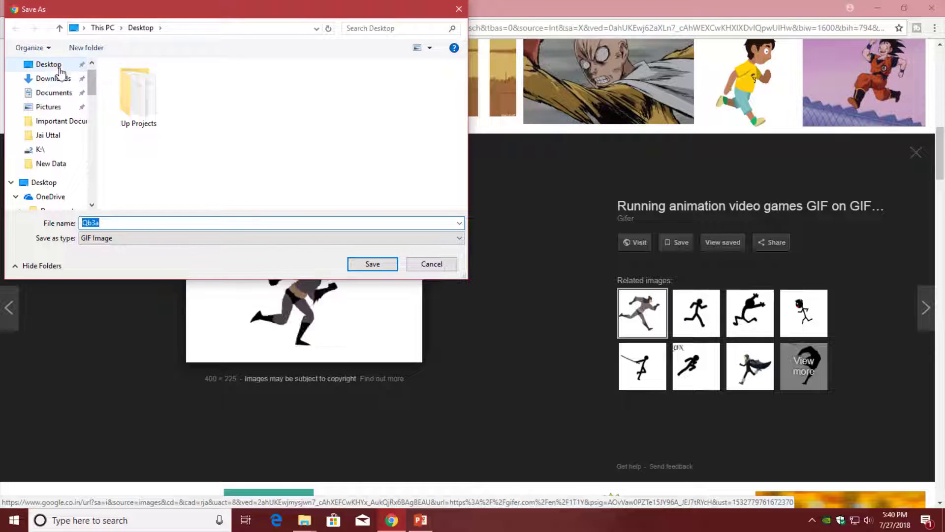
{"action": "left_click", "coordinate": [59, 69]}
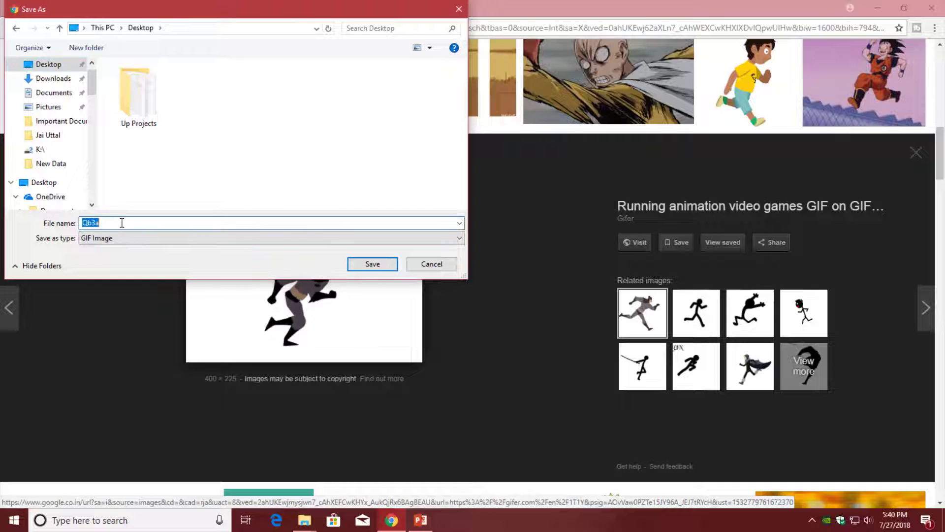
{"action": "type", "text": "Bat Man"}
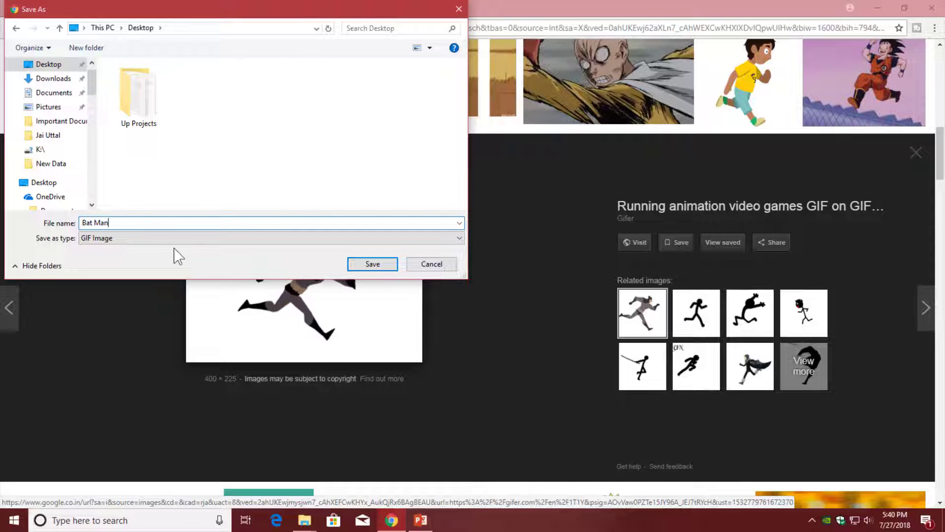
{"action": "left_click", "coordinate": [372, 264]}
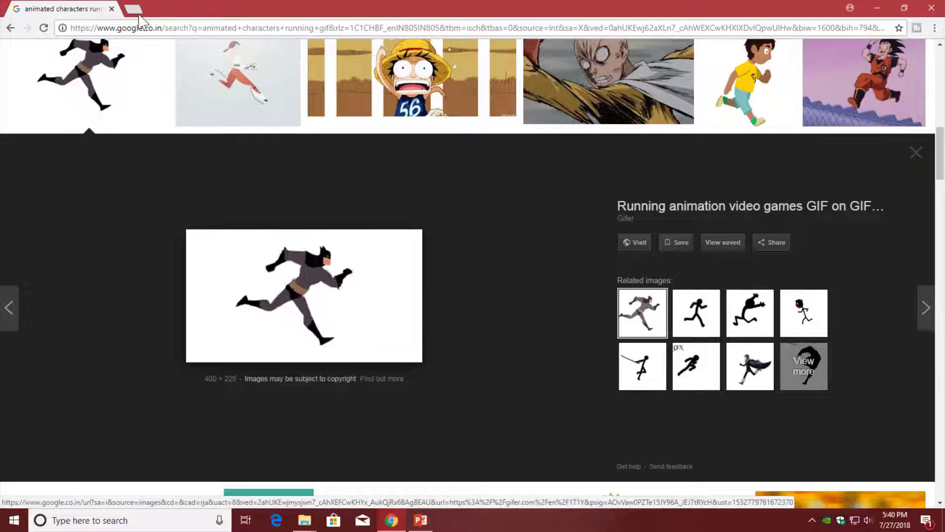
- Search the web for a tool to split a GIF into separate images
{"action": "left_click", "coordinate": [175, 21]}
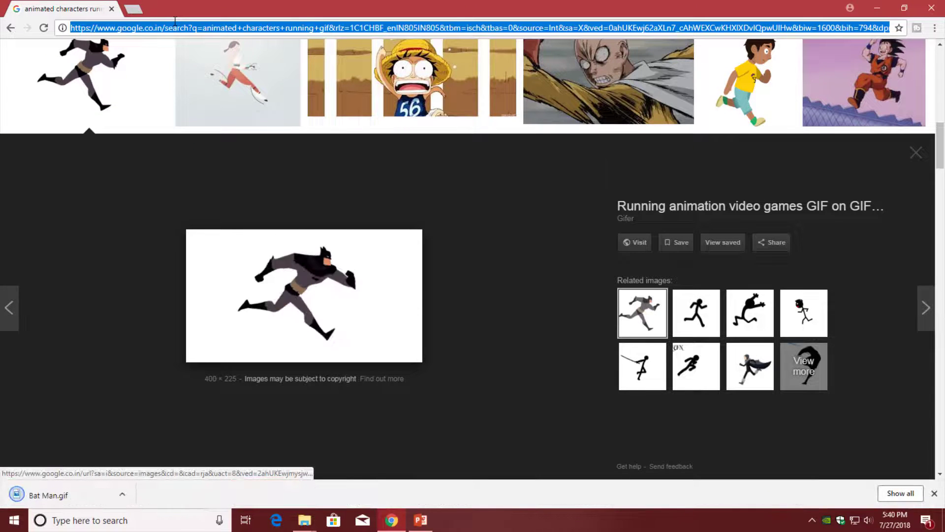
{"action": "type", "text": "gif"}
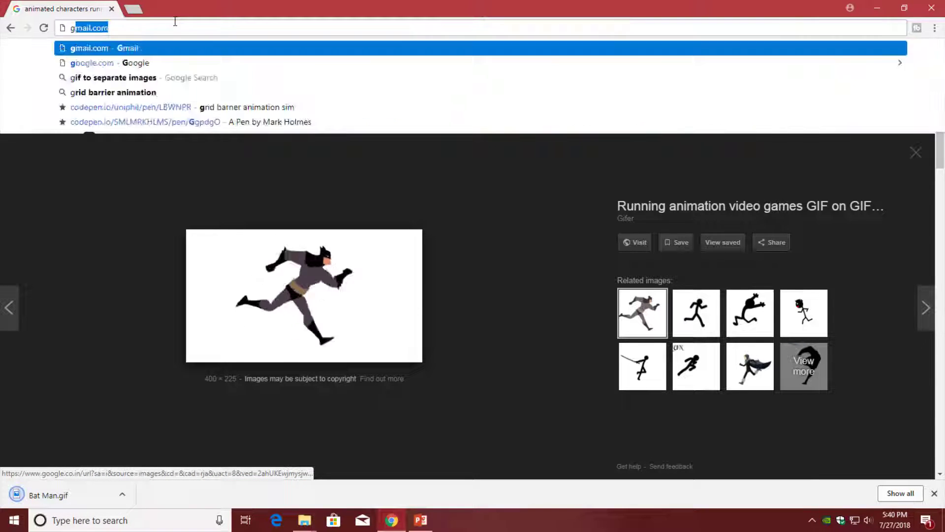
{"action": "type", "text": " t"}
{"action": "key", "text": "Return"}
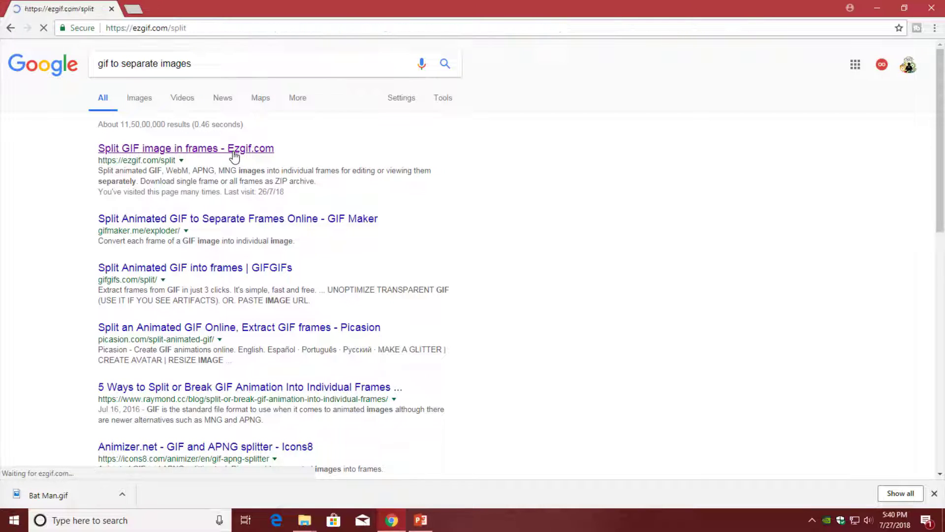
- Upload Bat Man.gif to ezgif's splitter and review its eight split frames
{"action": "left_click", "coordinate": [284, 271]}
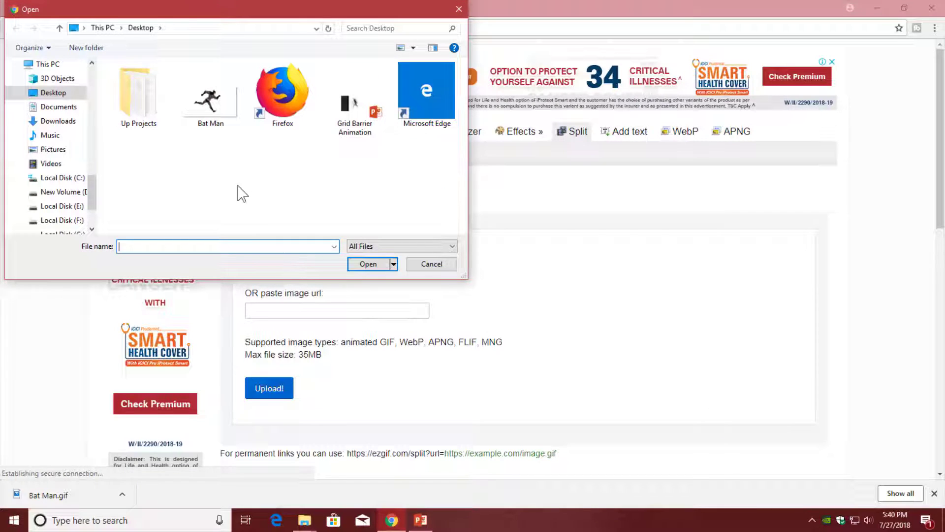
{"action": "left_click", "coordinate": [211, 121]}
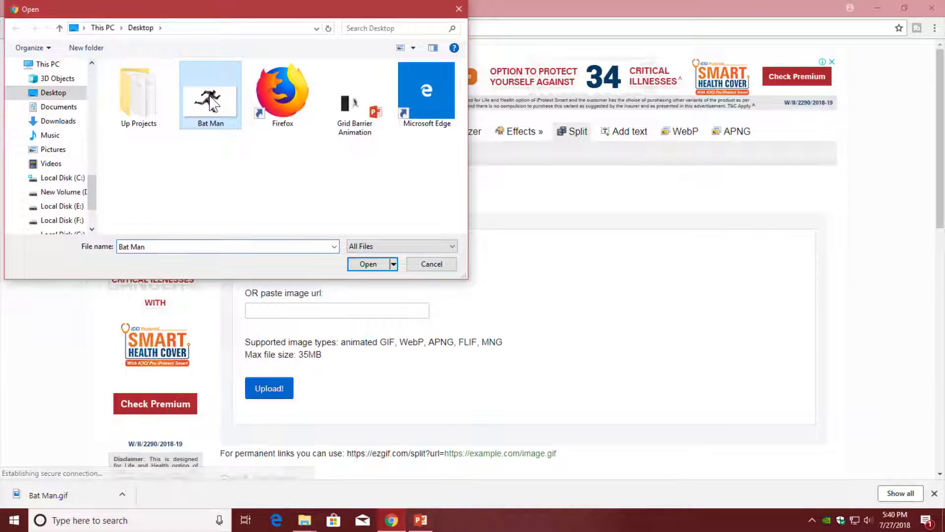
{"action": "left_click", "coordinate": [361, 264]}
{"action": "left_click", "coordinate": [279, 388]}
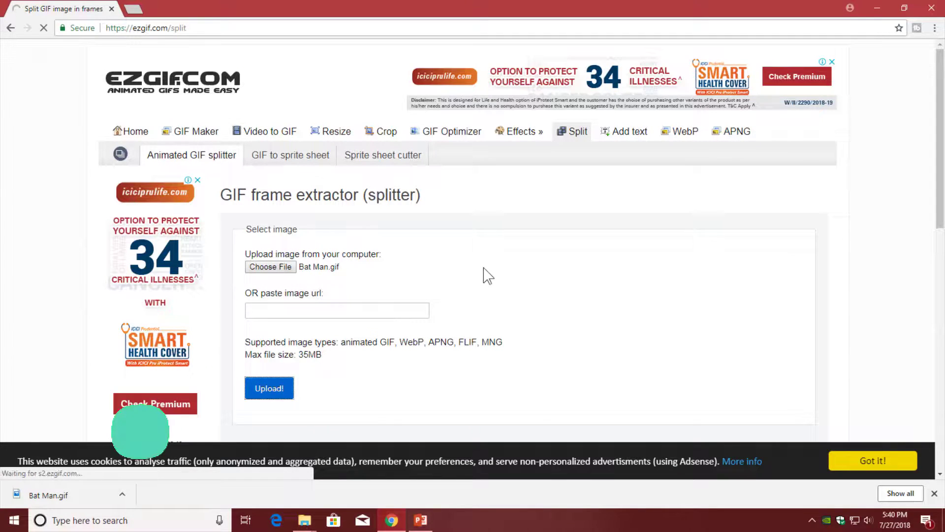
{"action": "scroll", "coordinate": [478, 207], "scroll_direction": "down", "scroll_amount": 13}
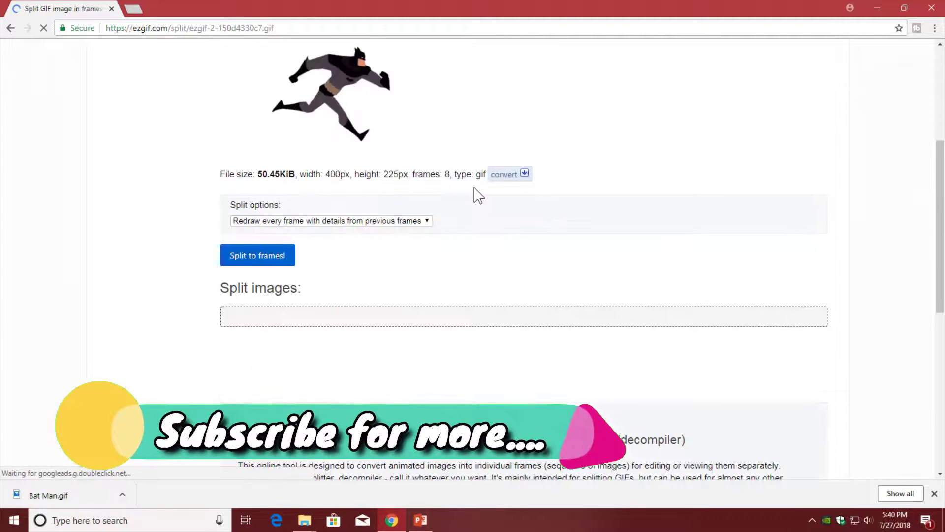
{"action": "scroll", "coordinate": [470, 179], "scroll_direction": "up", "scroll_amount": 5}
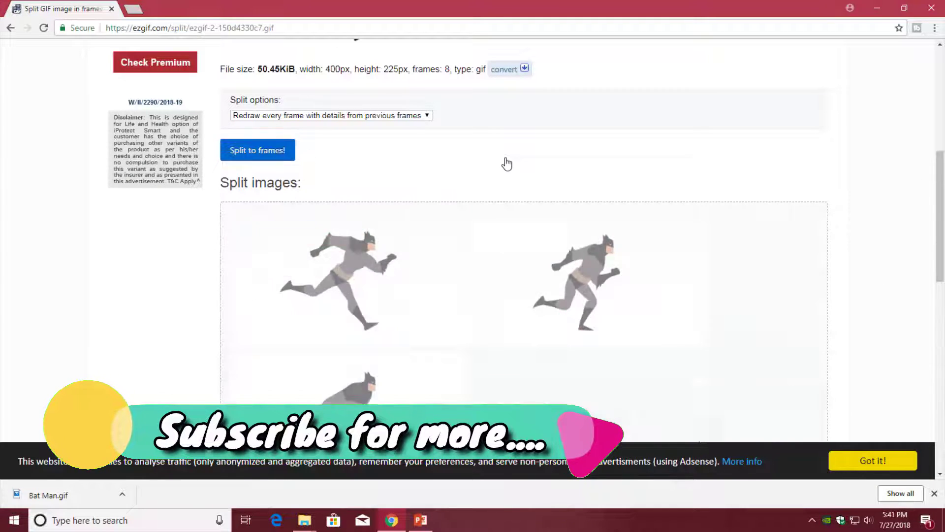
{"action": "scroll", "coordinate": [508, 165], "scroll_direction": "down", "scroll_amount": 4}
{"action": "scroll", "coordinate": [510, 166], "scroll_direction": "down", "scroll_amount": 1}
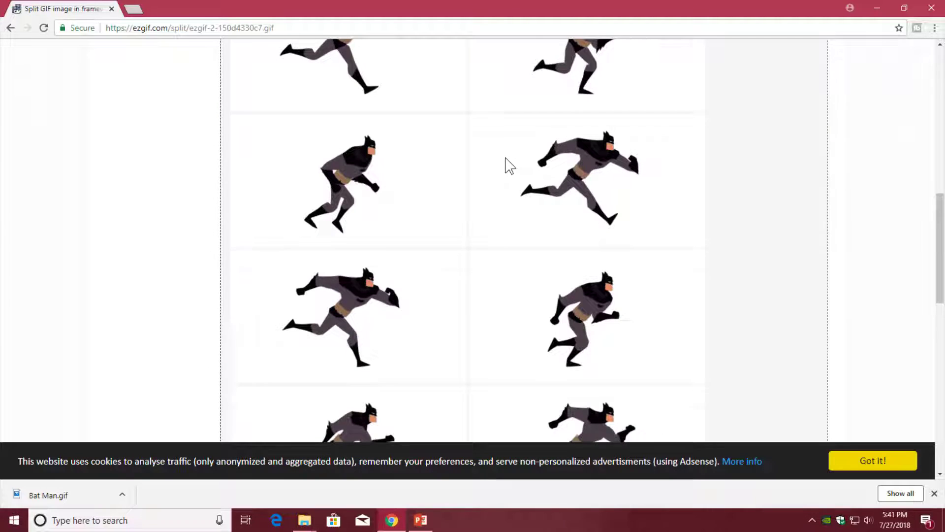
{"action": "scroll", "coordinate": [510, 166], "scroll_direction": "down", "scroll_amount": 2}
{"action": "scroll", "coordinate": [500, 207], "scroll_direction": "up", "scroll_amount": 2}
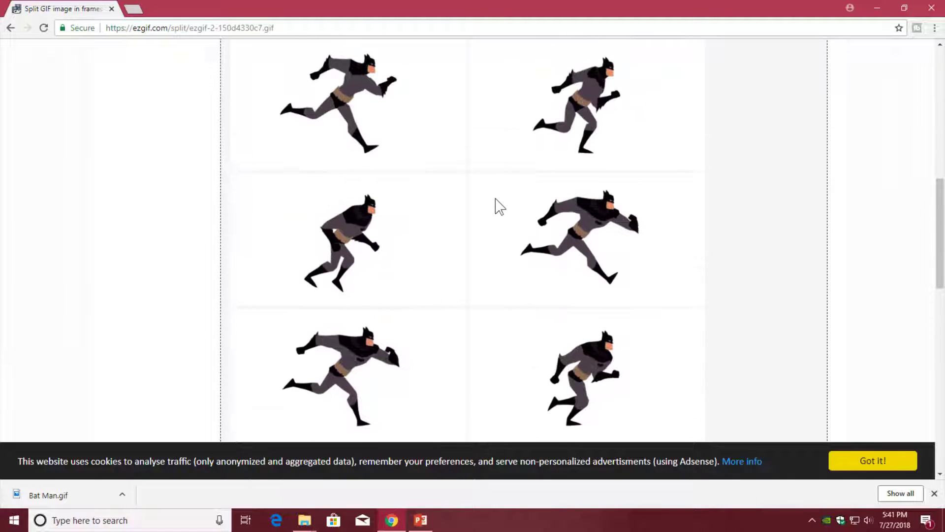
{"action": "scroll", "coordinate": [486, 194], "scroll_direction": "down", "scroll_amount": 5}
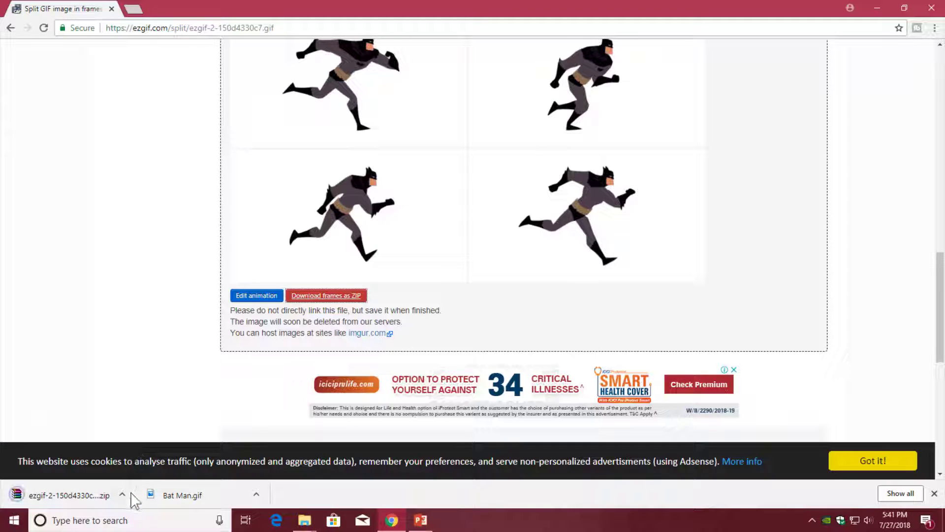
- Extract the frames ZIP to ezgif-2-150d4330c7-gif-im in Downloads and open that folder maximised
{"action": "left_click", "coordinate": [122, 494]}
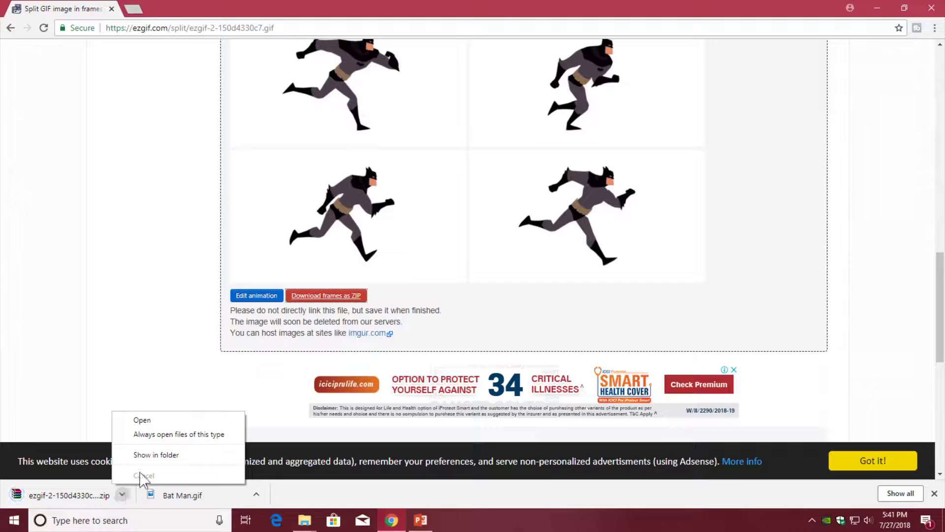
{"action": "left_click", "coordinate": [152, 455]}
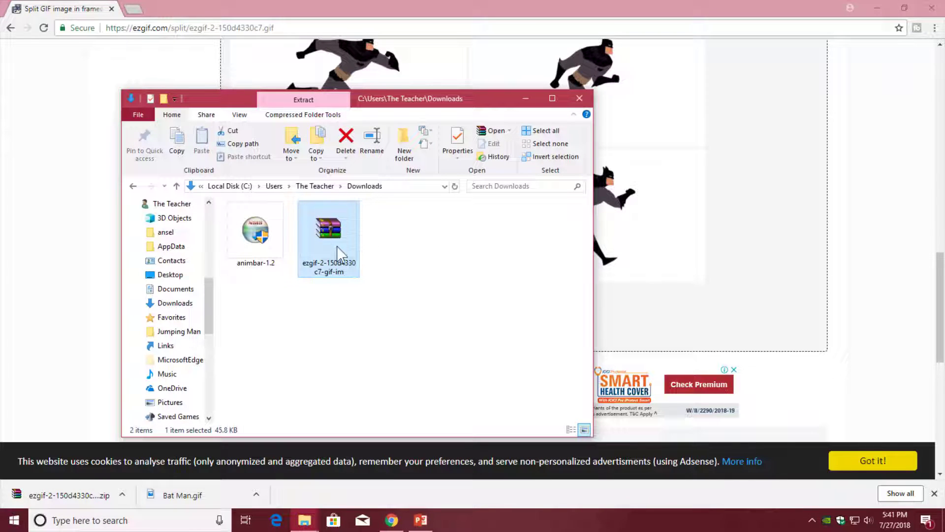
{"action": "right_click", "coordinate": [342, 240]}
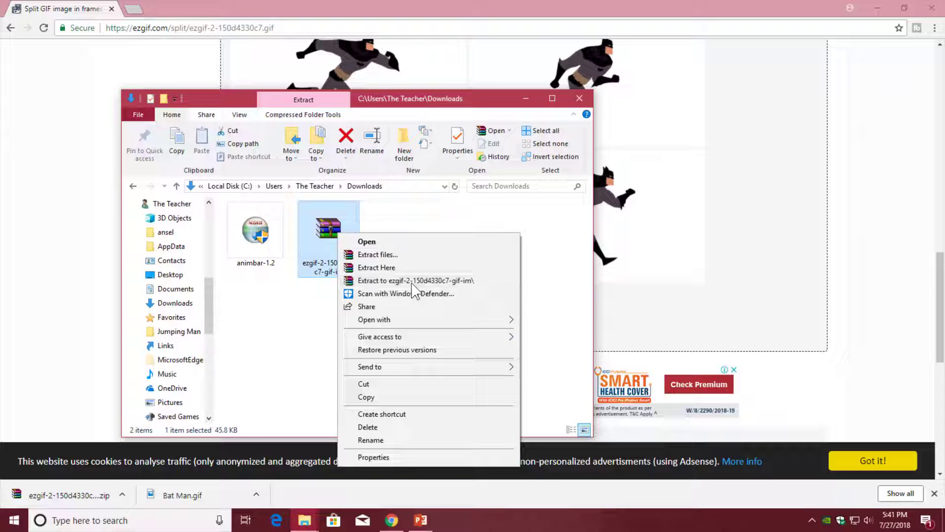
{"action": "left_click", "coordinate": [413, 281]}
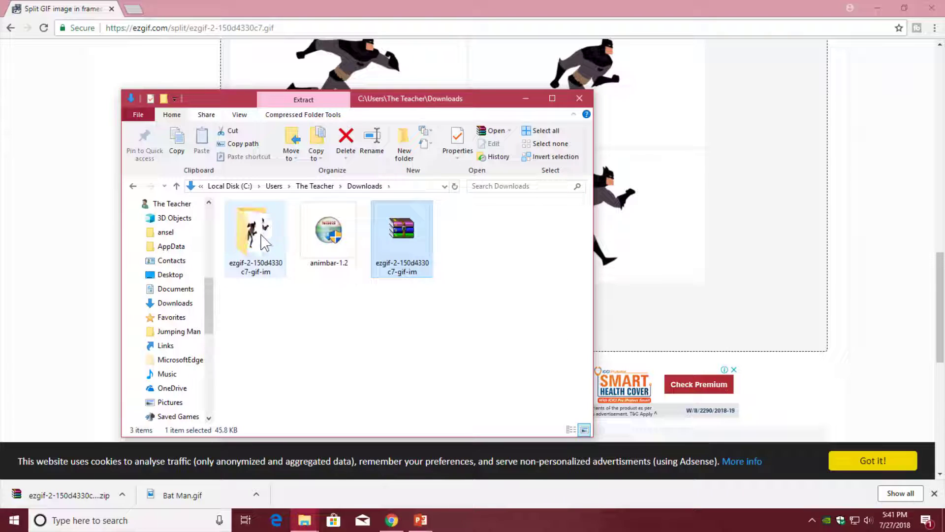
{"action": "double_click", "coordinate": [255, 237]}
{"action": "key", "text": "super+Up"}
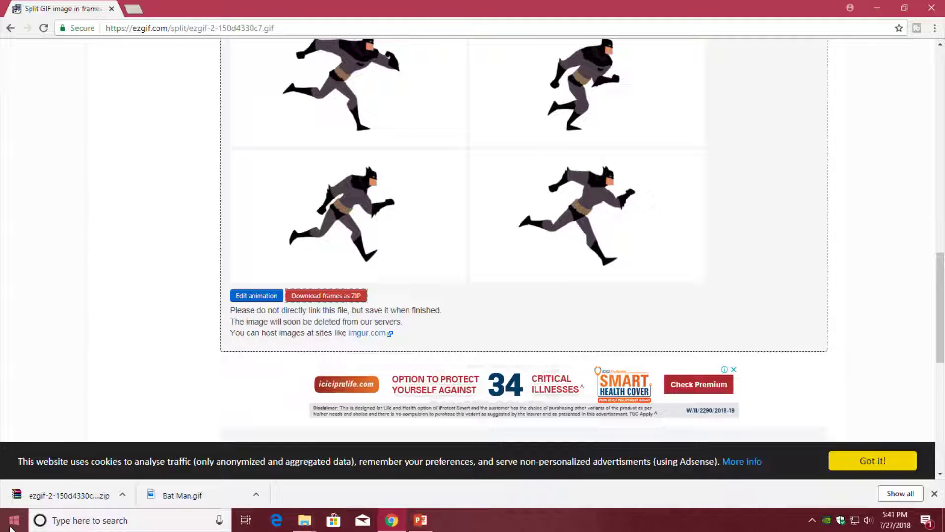
- Search Google for 'grid barrier animation maker' in a new browser tab
{"action": "left_click", "coordinate": [14, 520]}
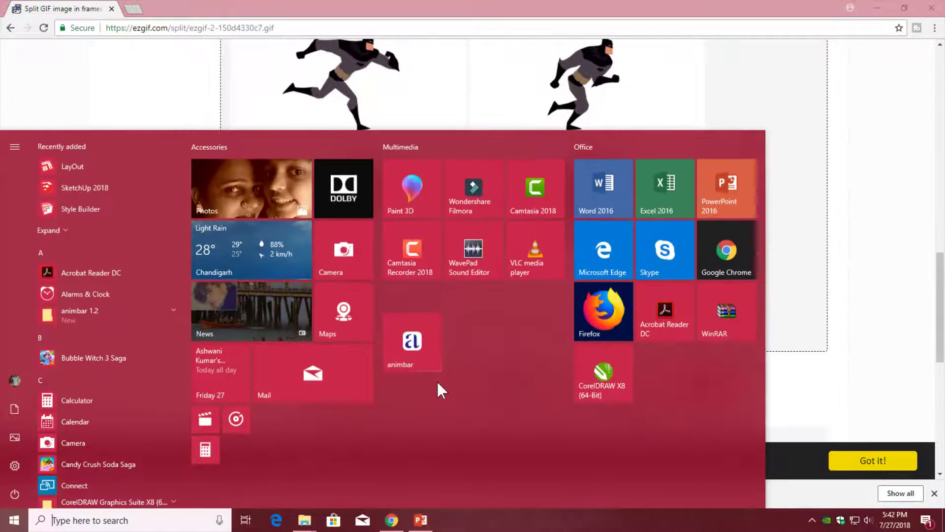
{"action": "left_click", "coordinate": [129, 9]}
{"action": "left_click", "coordinate": [129, 9]}
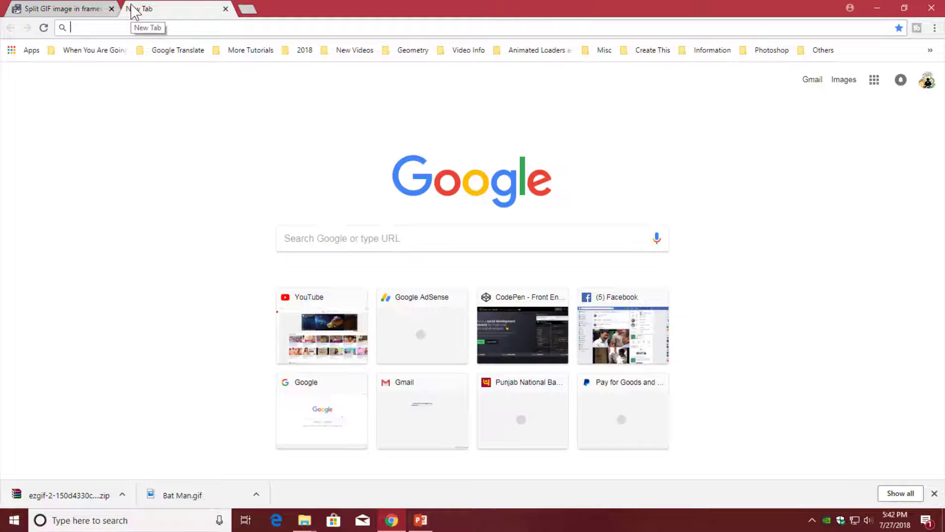
{"action": "type", "text": "gr"}
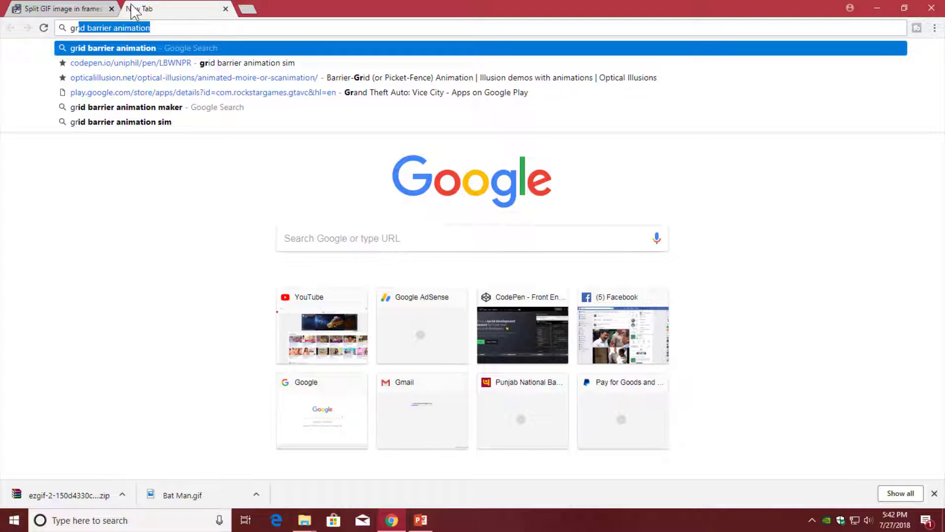
{"action": "type", "text": "id bar"}
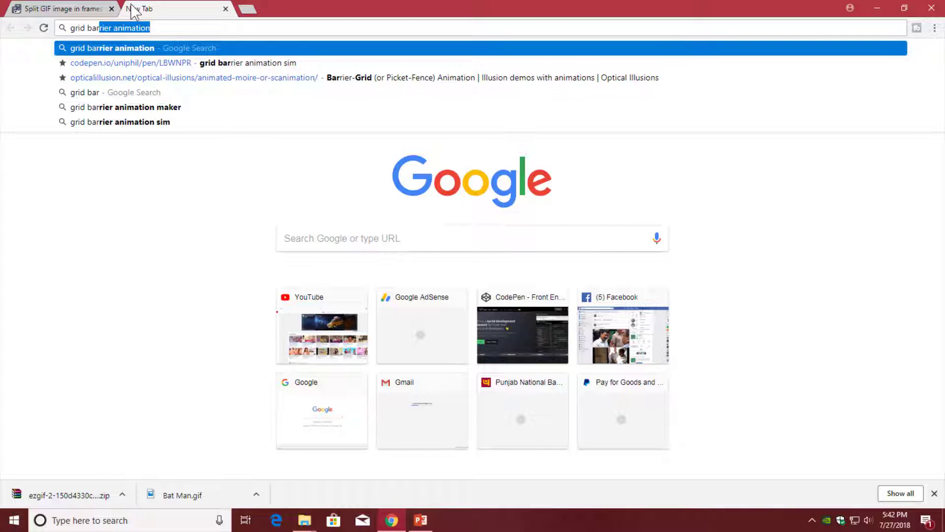
{"action": "key", "text": "Right"}
{"action": "type", "text": "ma"}
{"action": "key", "text": "Return"}
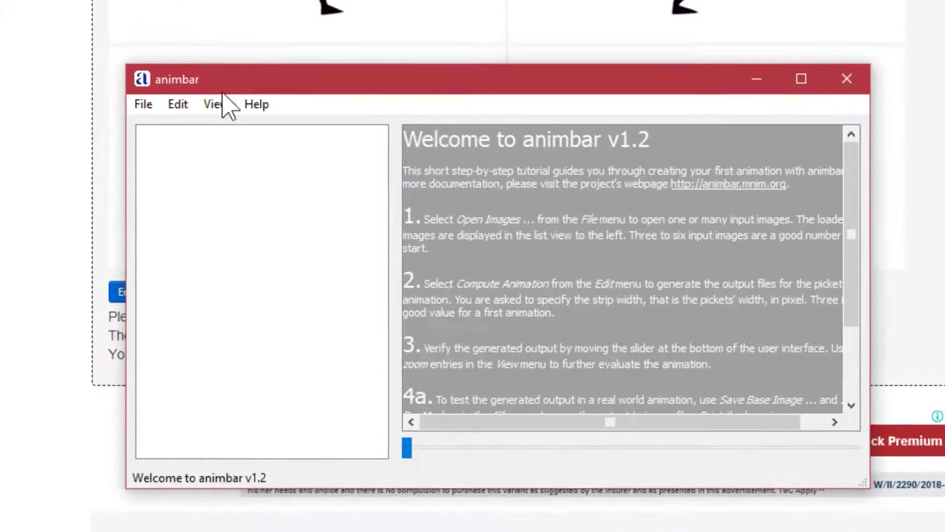
- Open frame_0 through frame_7 from Downloads\ezgif-2-150d4330c7-gif-im via File > Open Images
{"action": "left_click", "coordinate": [145, 104]}
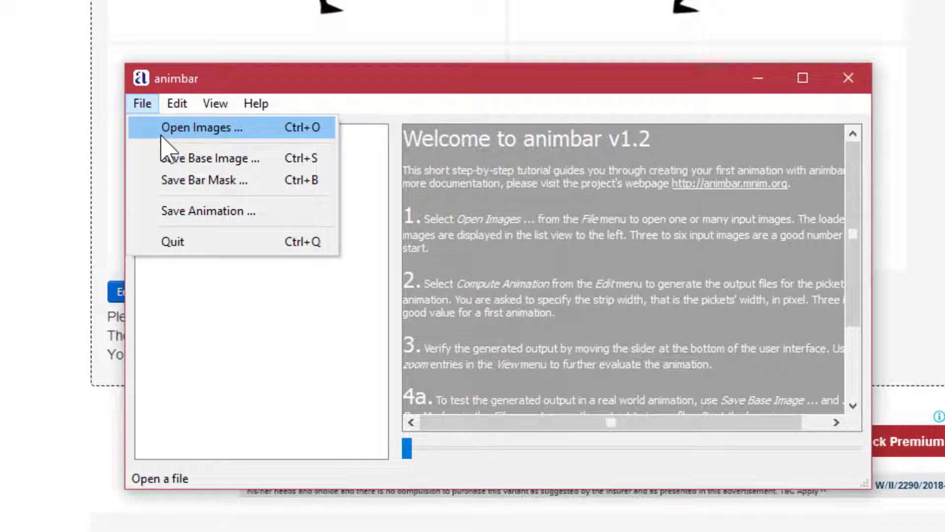
{"action": "left_click", "coordinate": [161, 137]}
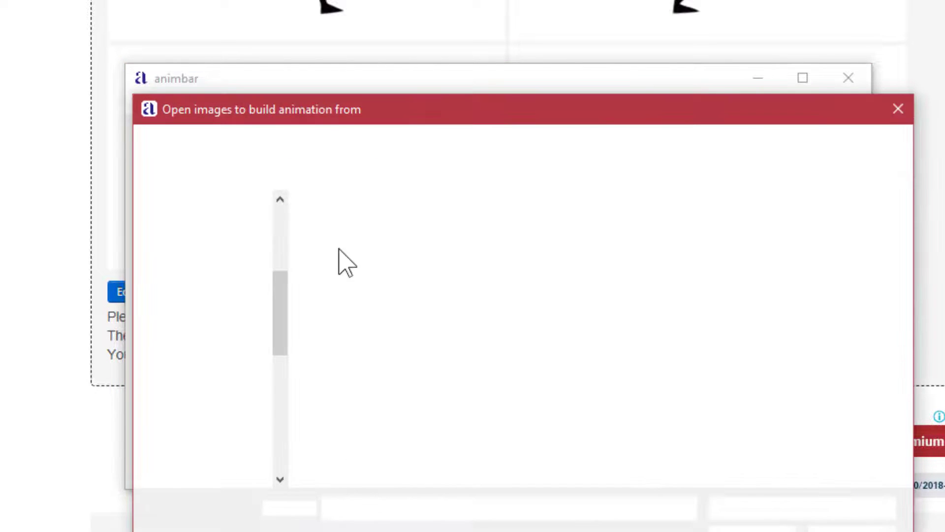
{"action": "scroll", "coordinate": [281, 232], "scroll_direction": "up", "scroll_amount": 3}
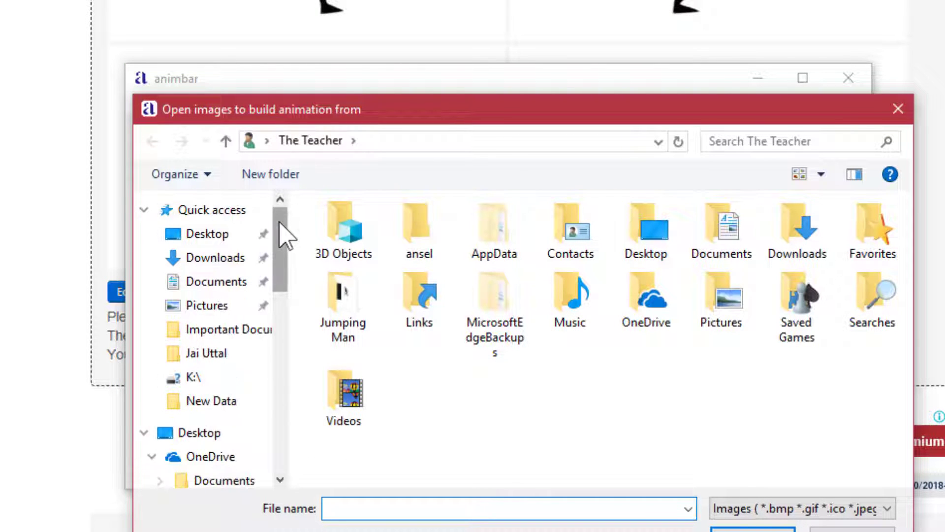
{"action": "left_click", "coordinate": [227, 259]}
{"action": "double_click", "coordinate": [400, 238]}
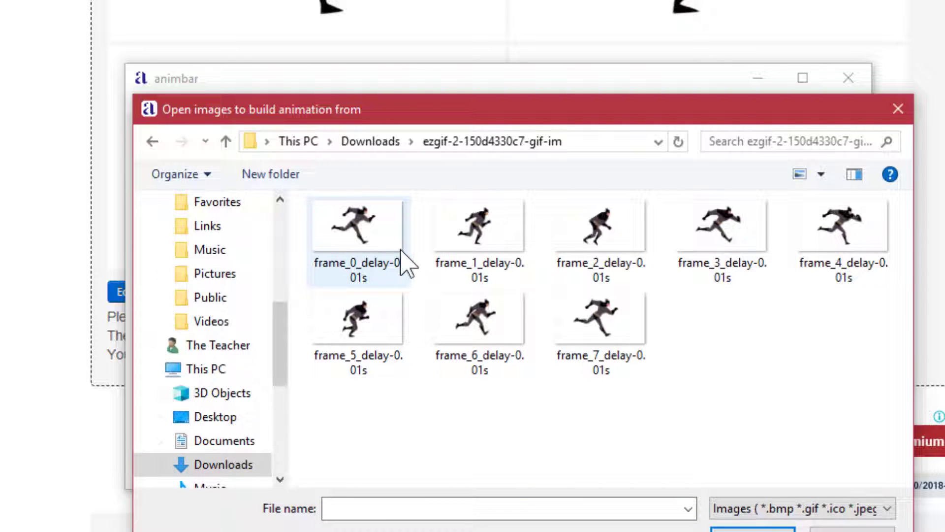
{"action": "left_click", "coordinate": [351, 238]}
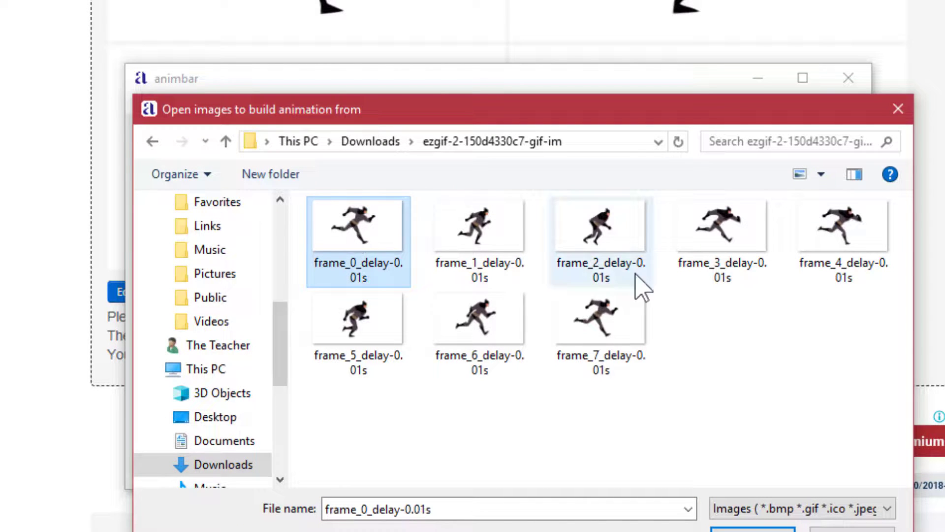
{"action": "left_click", "coordinate": [622, 350], "text": "shift"}
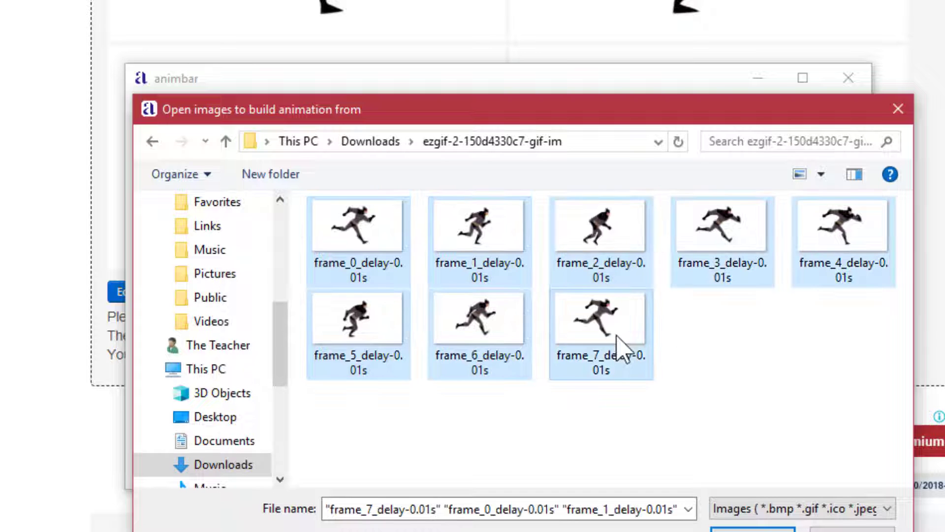
{"action": "left_click", "coordinate": [764, 526]}
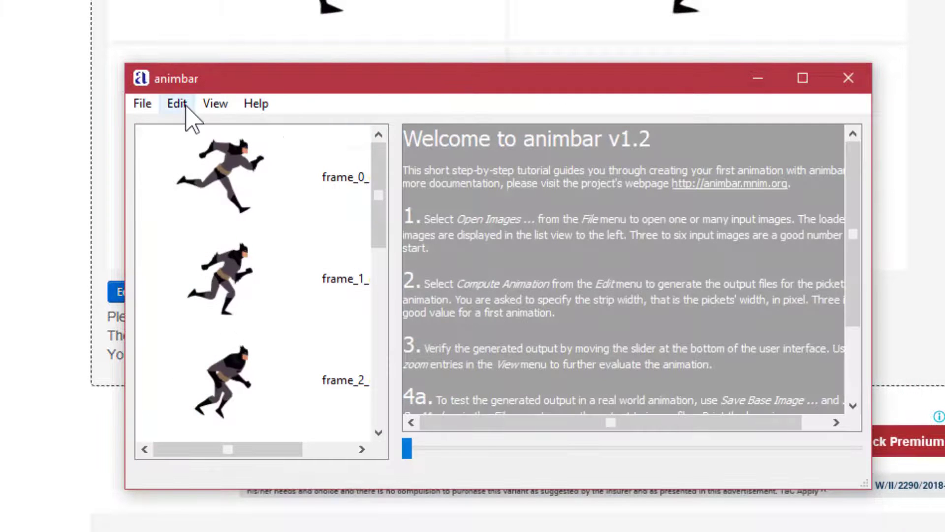
- Run Edit > Compute Animation with a strip width of 1 pixel
{"action": "left_click", "coordinate": [183, 104]}
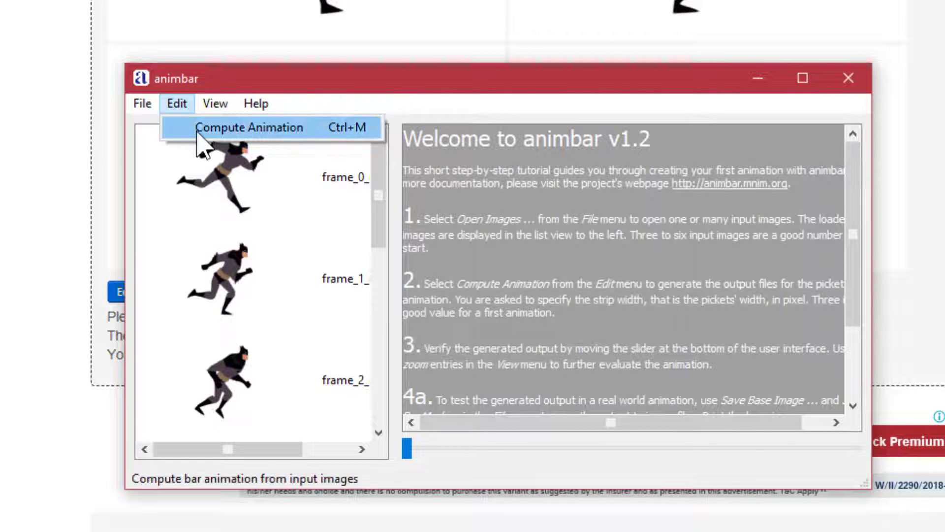
{"action": "left_click", "coordinate": [197, 129]}
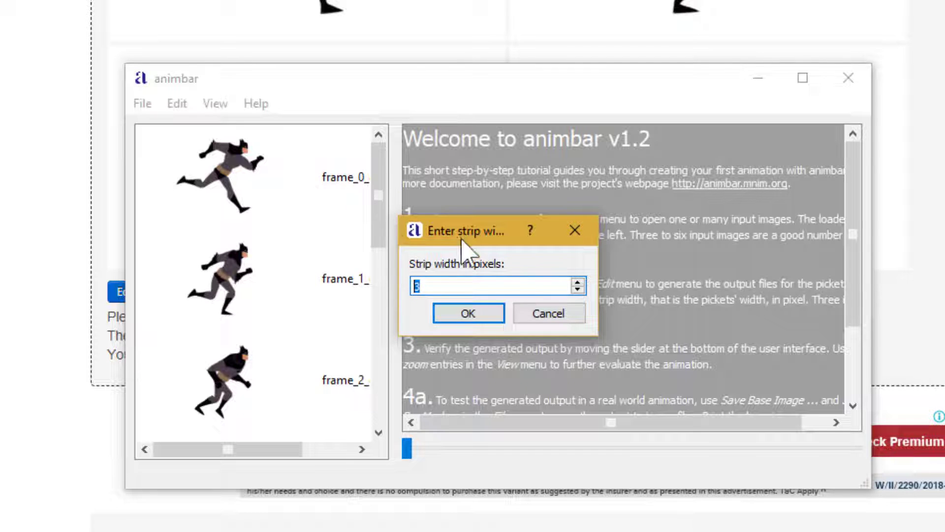
{"action": "type", "text": "1"}
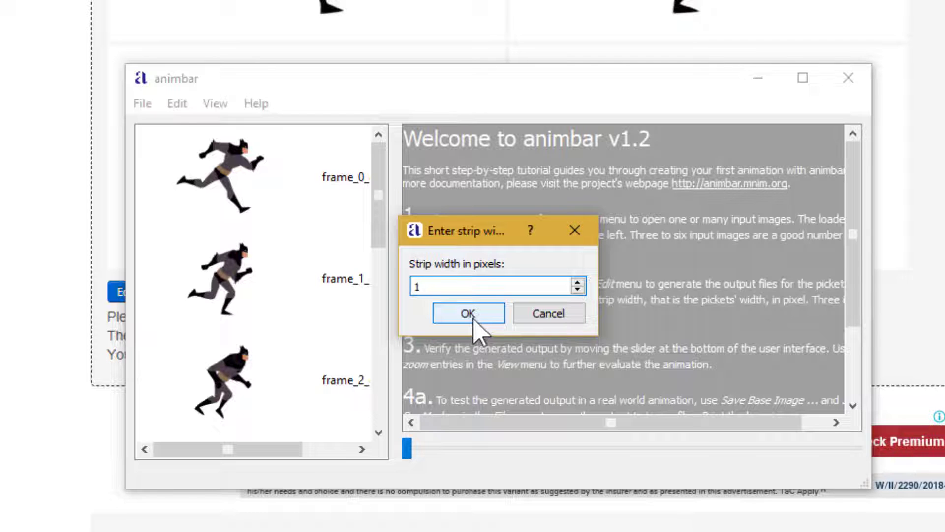
{"action": "left_click", "coordinate": [470, 314]}
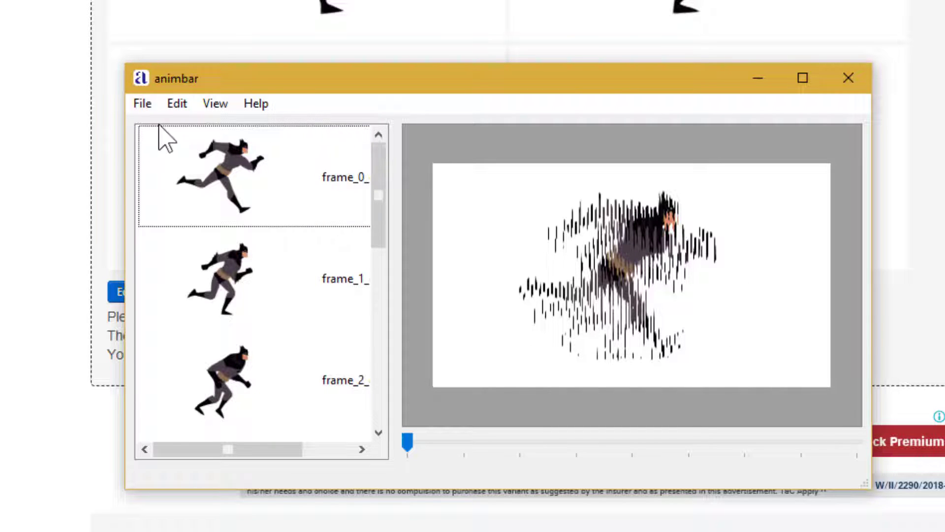
- Save animbar's base image to the Desktop as Base of Bat Man Image
{"action": "left_click", "coordinate": [143, 104]}
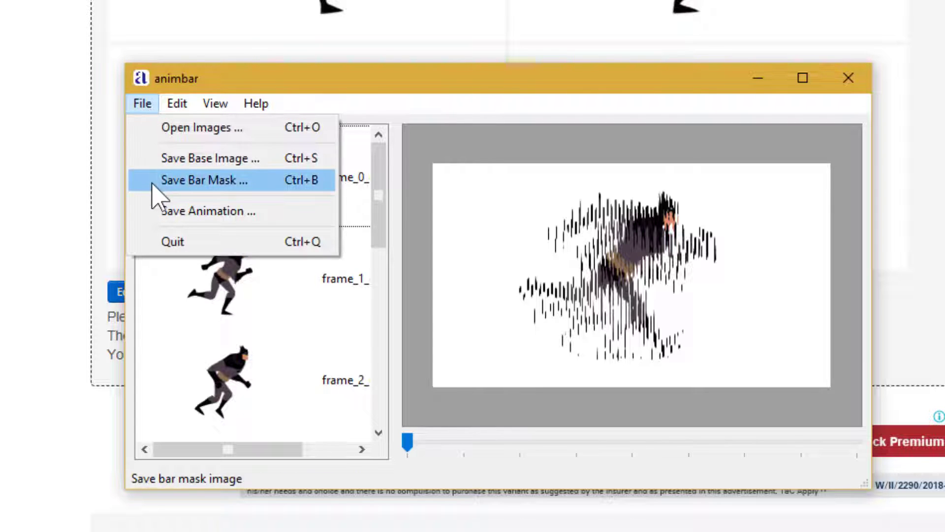
{"action": "left_click", "coordinate": [165, 160]}
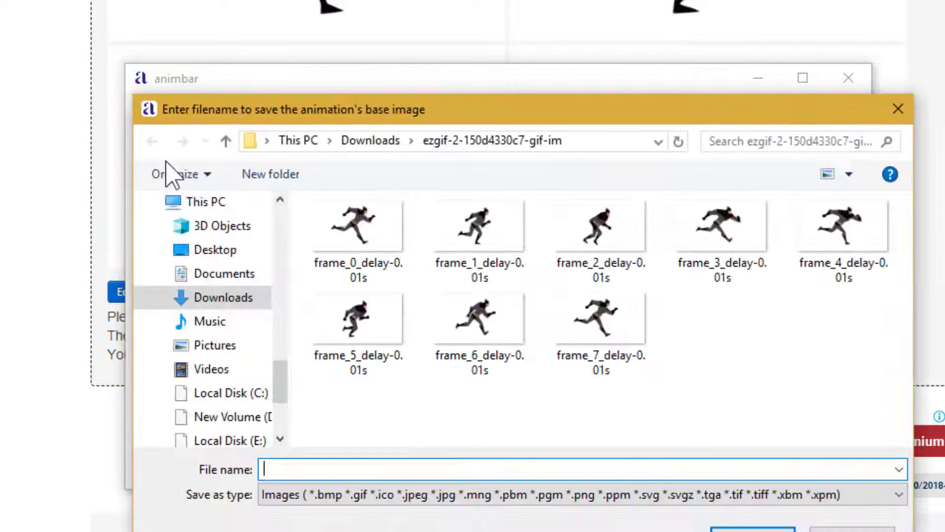
{"action": "left_click", "coordinate": [220, 250]}
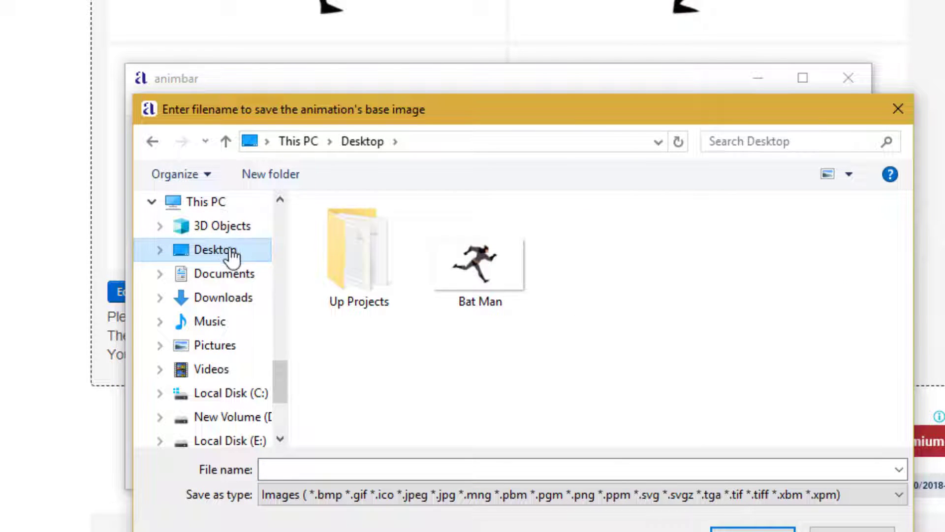
{"action": "left_click", "coordinate": [487, 466]}
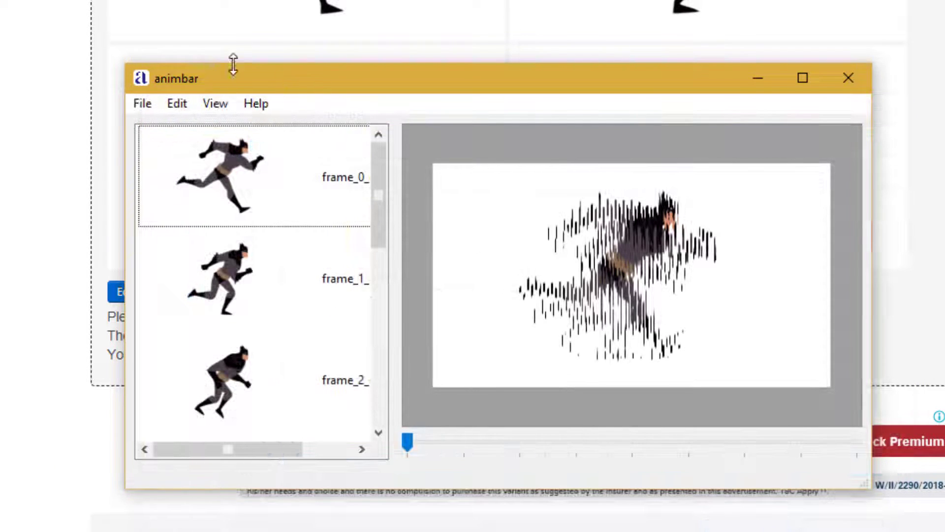
- Begin saving the bar mask image, entering Mask as its file name
{"action": "left_click", "coordinate": [141, 104]}
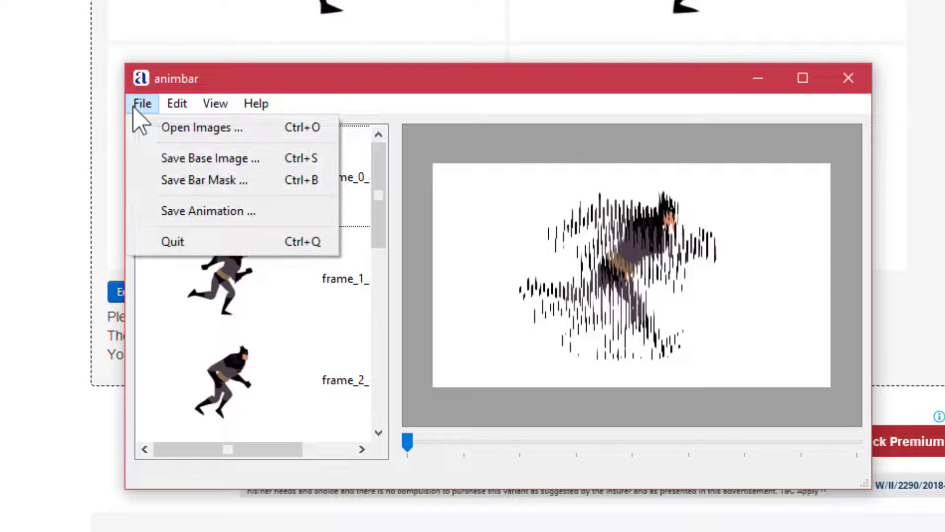
{"action": "left_click", "coordinate": [207, 180]}
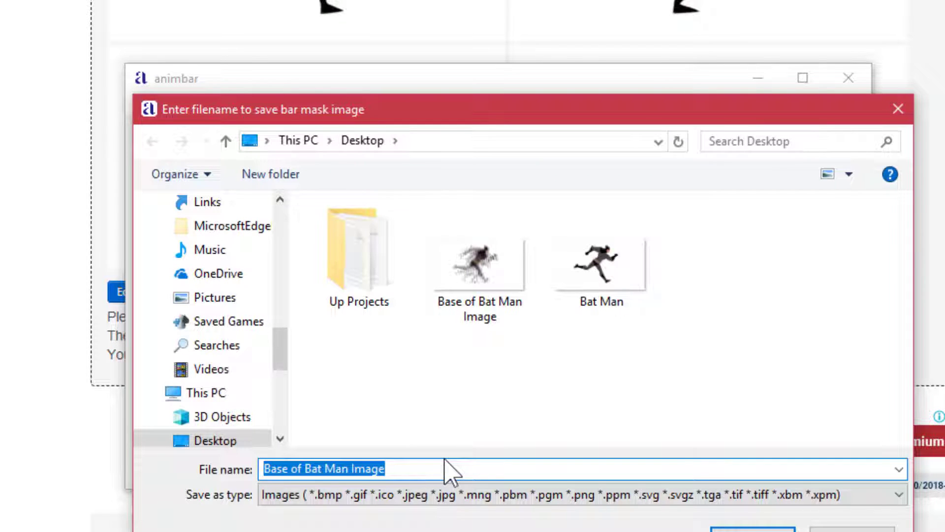
{"action": "type", "text": "Mask"}
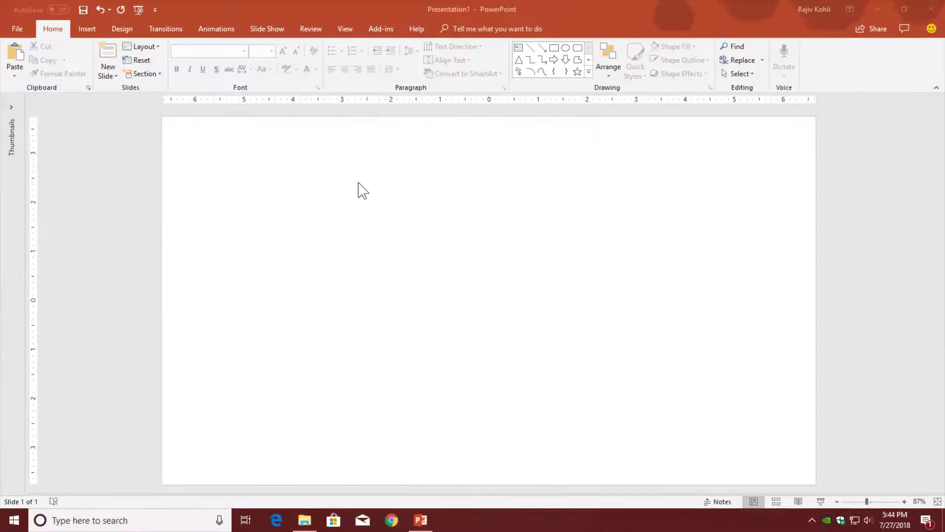
- Insert the Mask of Bat Man and Base of Bat Man Image pictures from the Desktop
{"action": "left_click", "coordinate": [85, 28]}
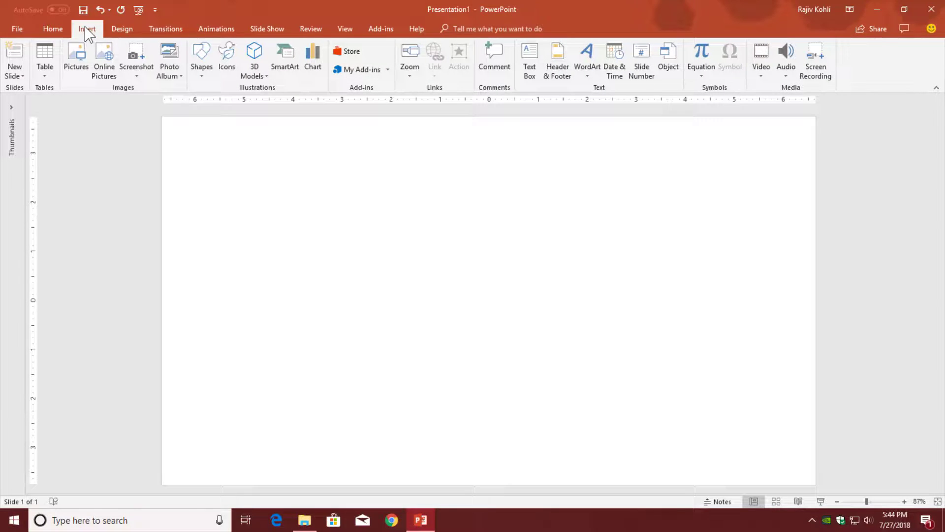
{"action": "left_click", "coordinate": [72, 72]}
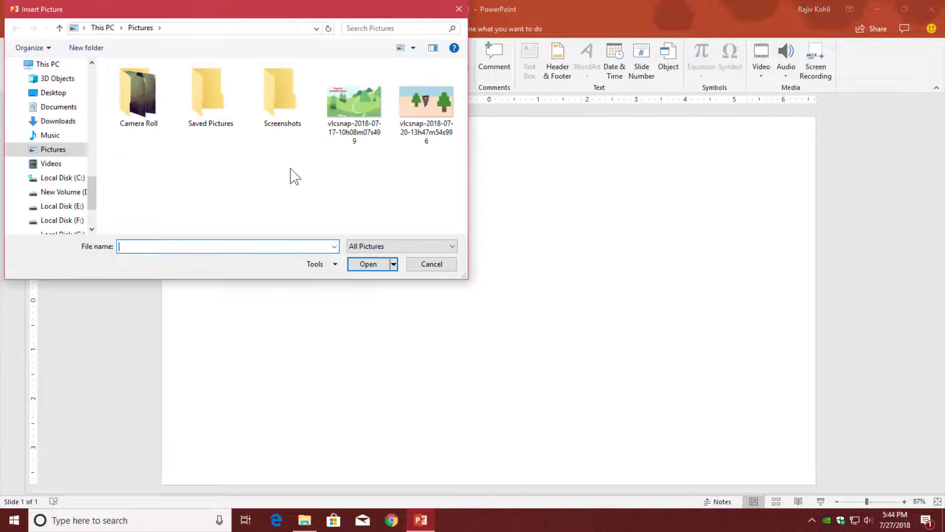
{"action": "scroll", "coordinate": [90, 74], "scroll_direction": "up", "scroll_amount": 5}
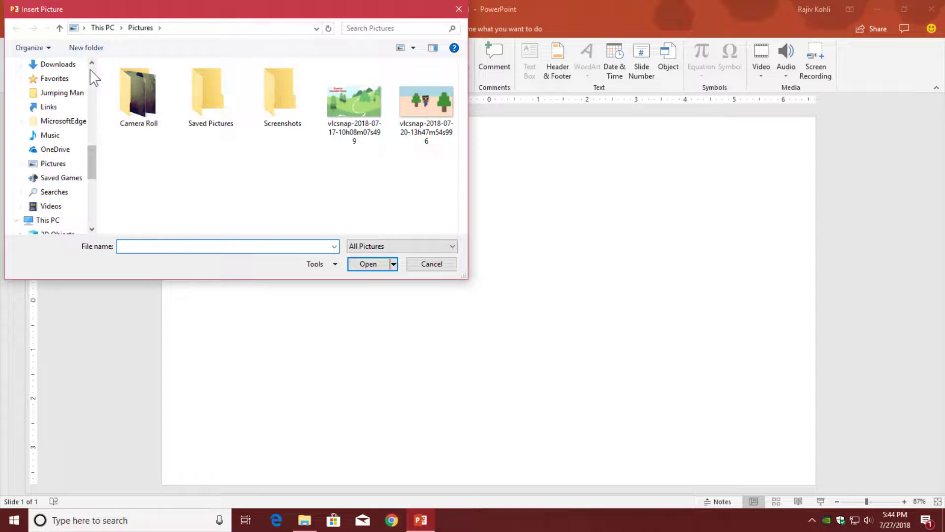
{"action": "scroll", "coordinate": [91, 78], "scroll_direction": "up", "scroll_amount": 5}
{"action": "left_click", "coordinate": [49, 83]}
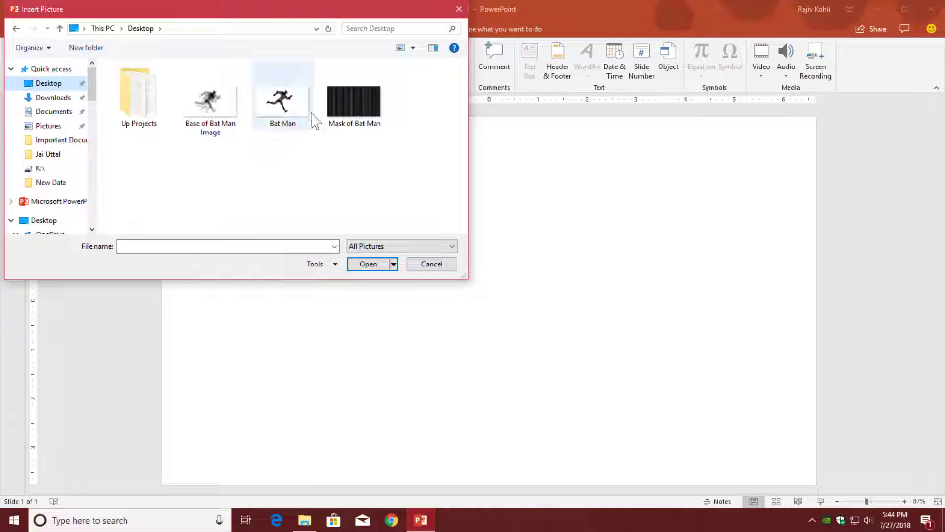
{"action": "left_click", "coordinate": [359, 111]}
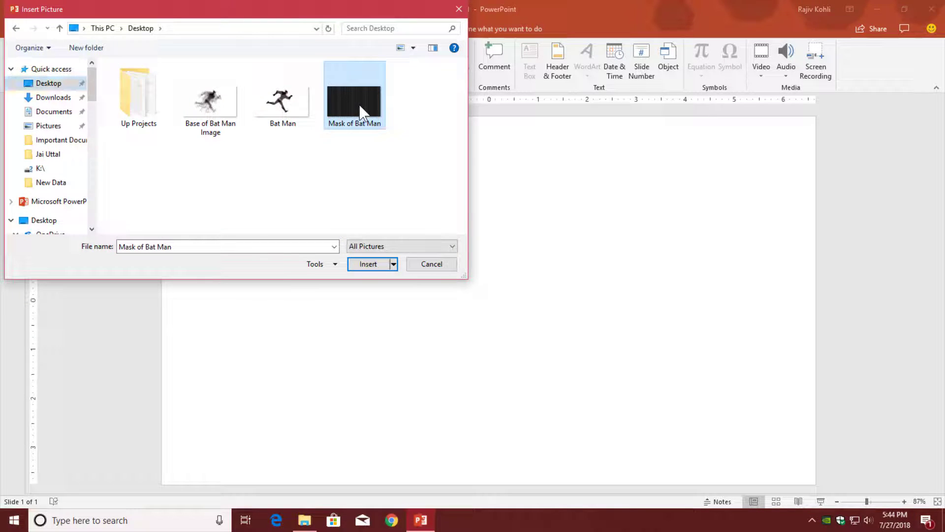
{"action": "left_click", "coordinate": [202, 105]}
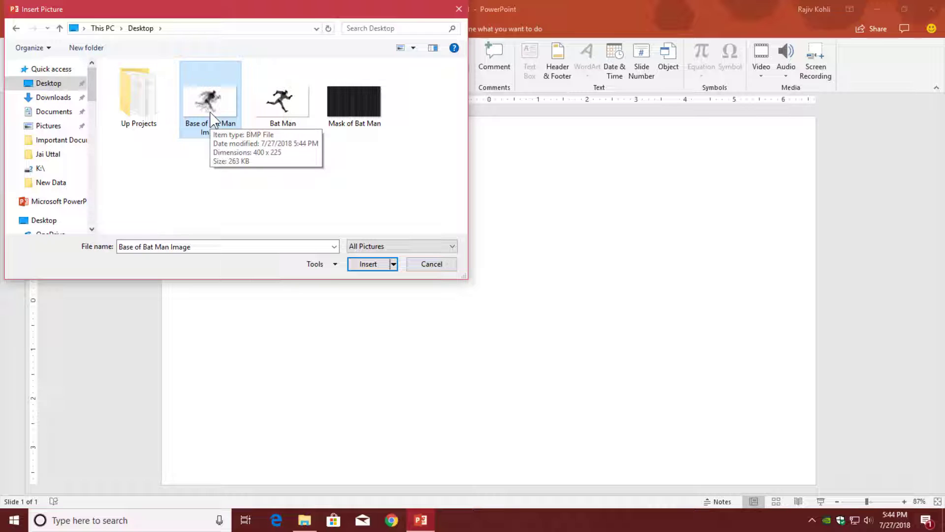
{"action": "left_click", "coordinate": [364, 109], "text": "ctrl"}
{"action": "left_click", "coordinate": [368, 265]}
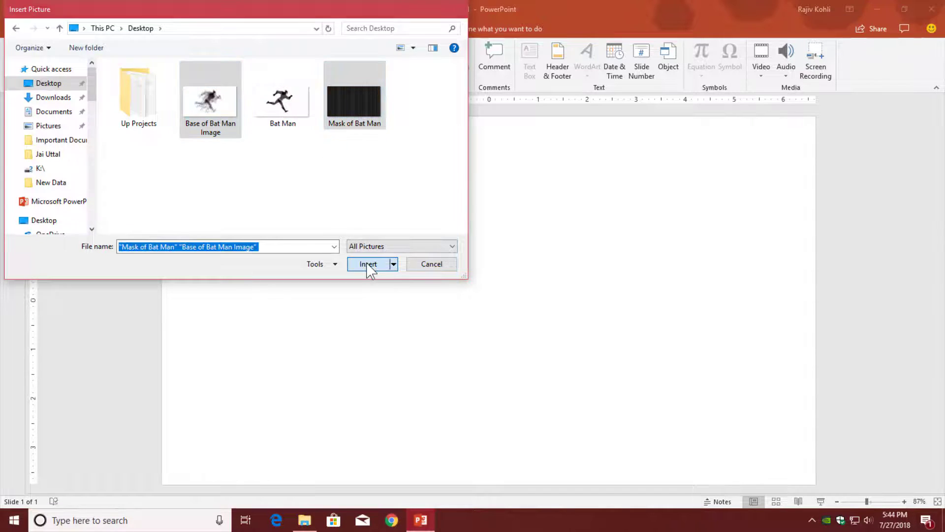
- Drag the black striped mask picture to the left of the Batman picture
{"action": "left_click", "coordinate": [668, 242]}
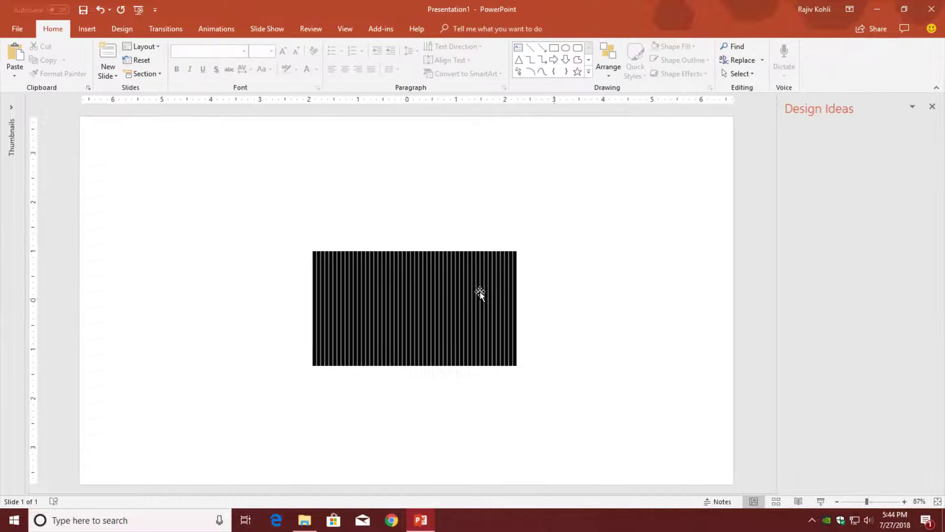
{"action": "left_click", "coordinate": [480, 294]}
{"action": "left_click_drag", "start_coordinate": [481, 295], "coordinate": [270, 295]}
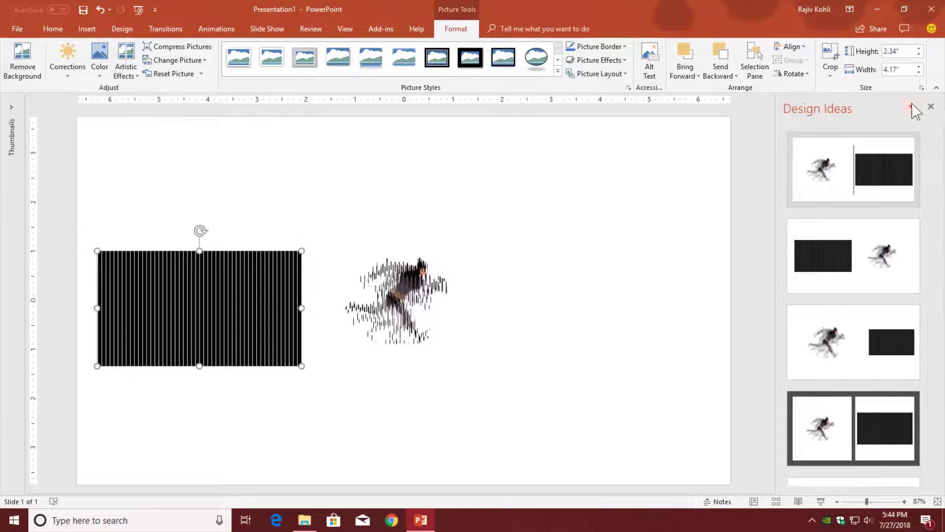
- Give the striped mask a Right motion path and extend its end further right
{"action": "left_click", "coordinate": [931, 108]}
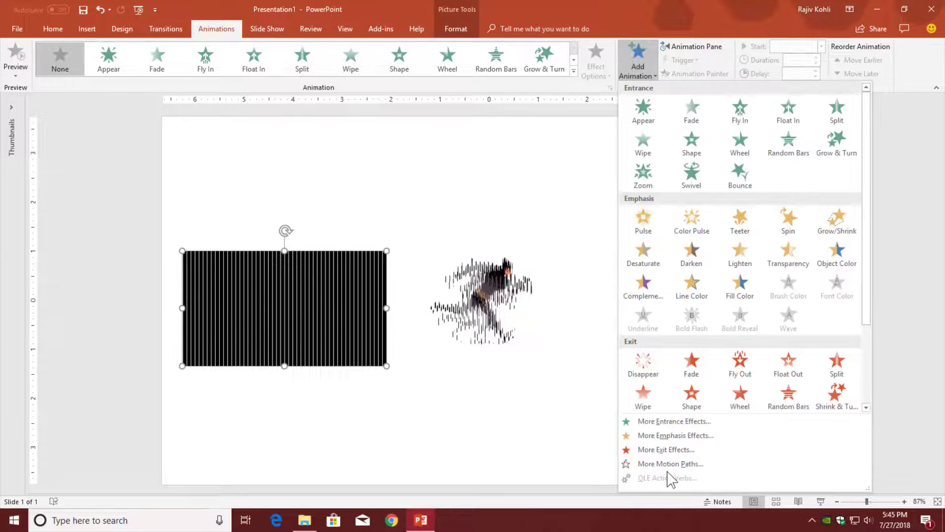
{"action": "left_click", "coordinate": [669, 463]}
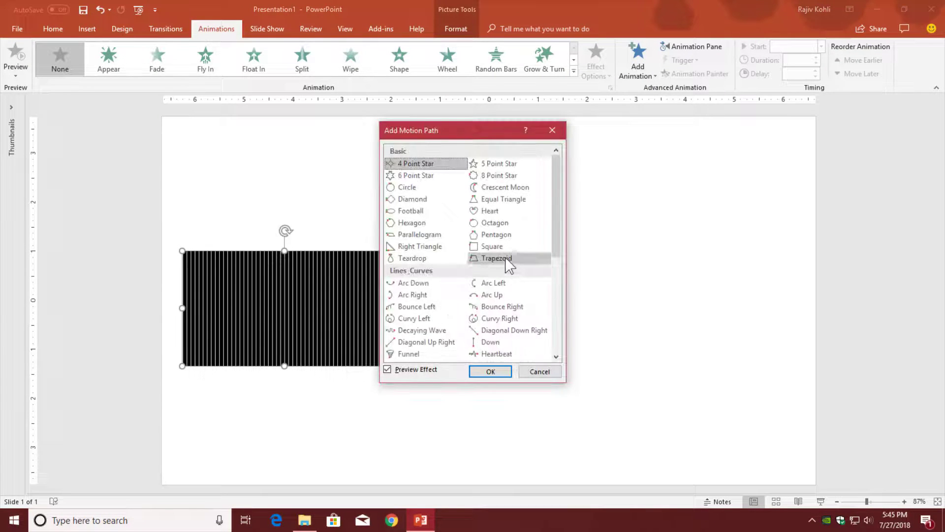
{"action": "scroll", "coordinate": [506, 266], "scroll_direction": "down", "scroll_amount": 3}
{"action": "left_click", "coordinate": [501, 260]}
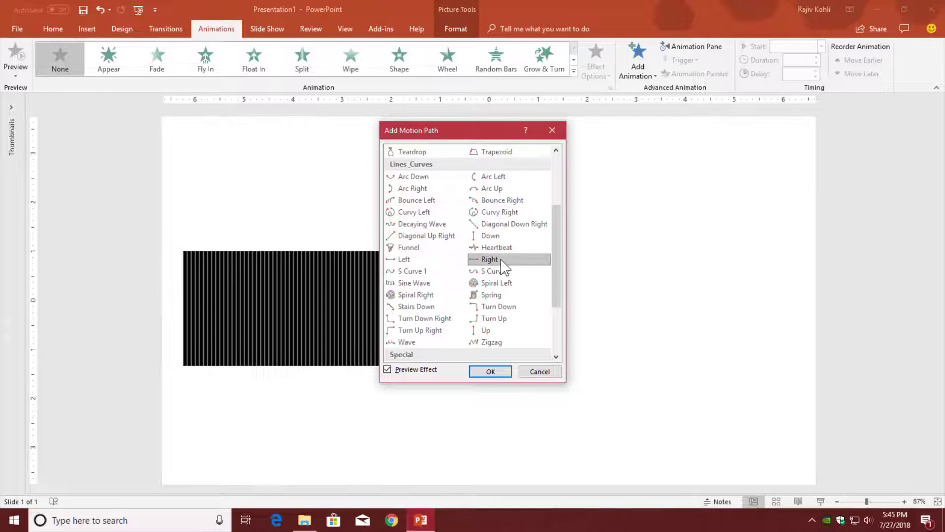
{"action": "left_click", "coordinate": [492, 373]}
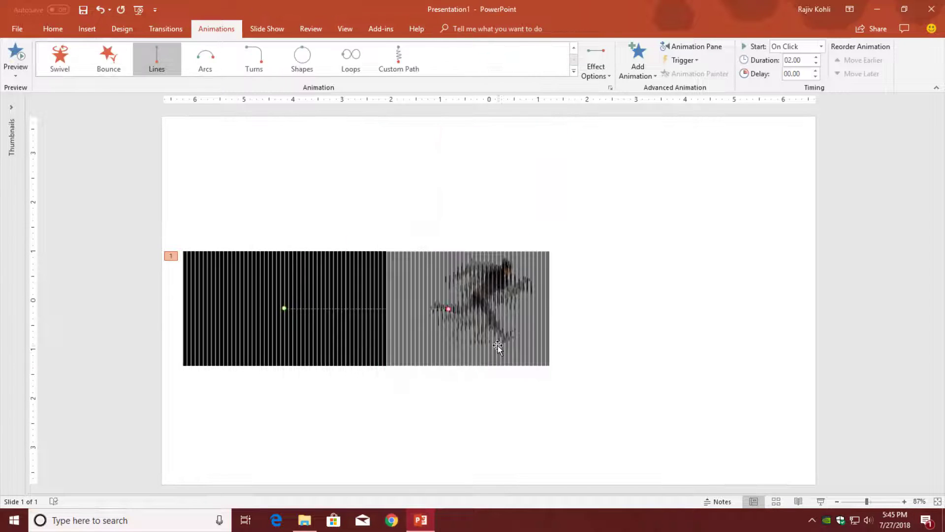
{"action": "left_click_drag", "start_coordinate": [448, 309], "coordinate": [586, 325]}
- Set the mask's motion path to start With Previous and last 30 seconds
{"action": "left_click", "coordinate": [803, 46]}
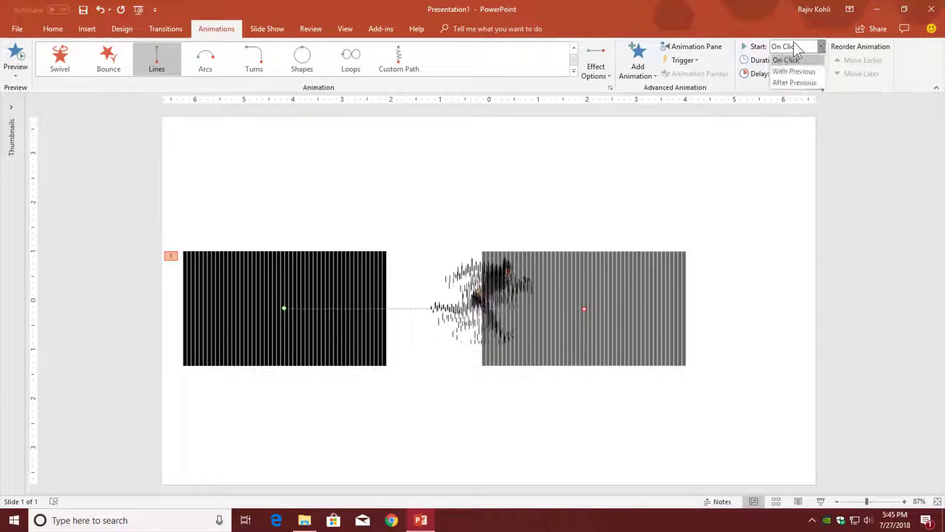
{"action": "left_click", "coordinate": [793, 75]}
{"action": "left_click", "coordinate": [804, 62]}
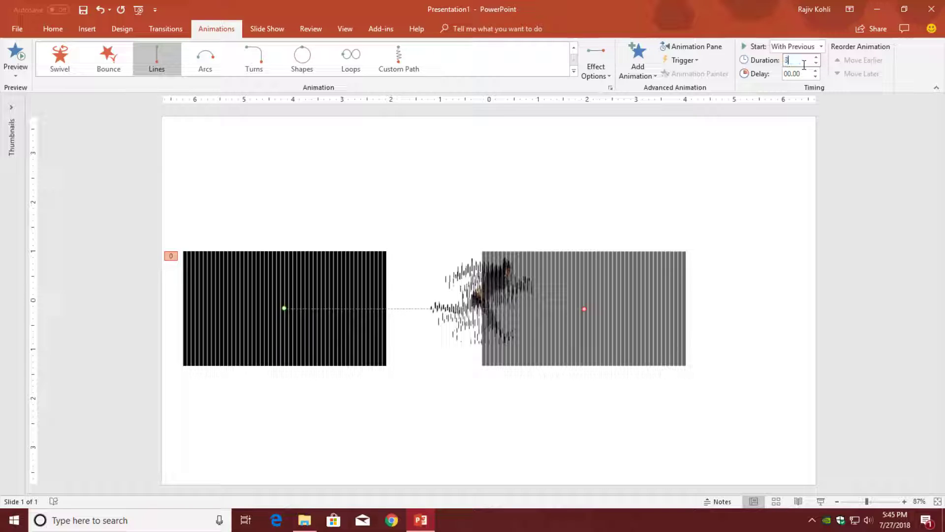
{"action": "type", "text": "0"}
{"action": "left_click", "coordinate": [600, 246]}
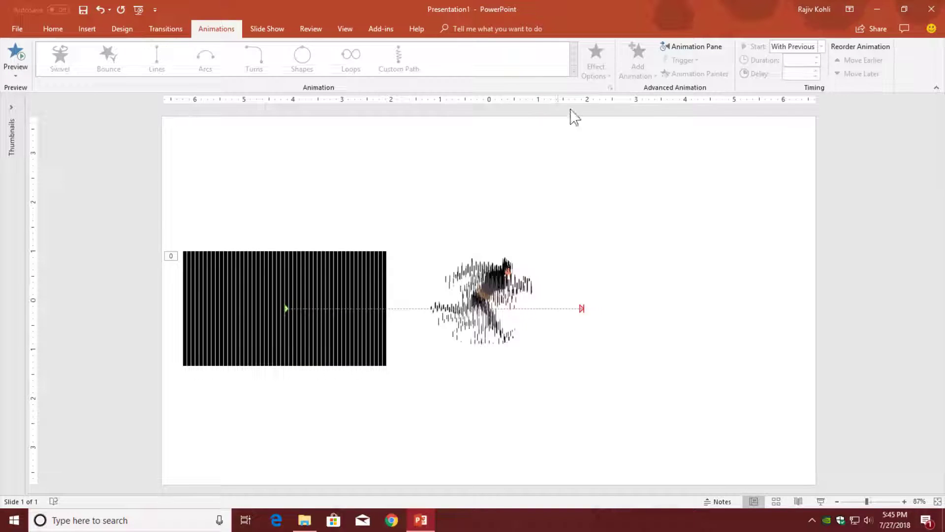
- Open the Animation Pane, adjust the mask path's smooth start/end settings, and undo an accidental mask move
{"action": "left_click", "coordinate": [694, 47]}
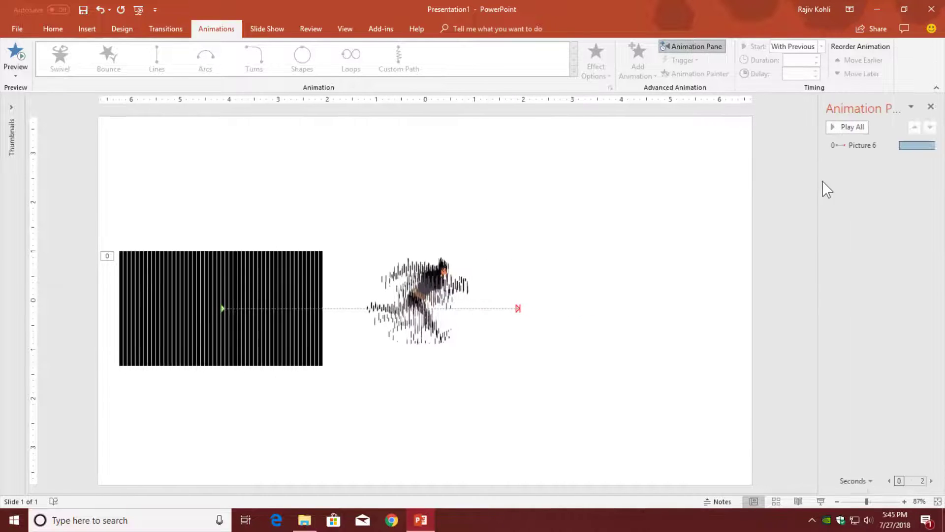
{"action": "double_click", "coordinate": [866, 145]}
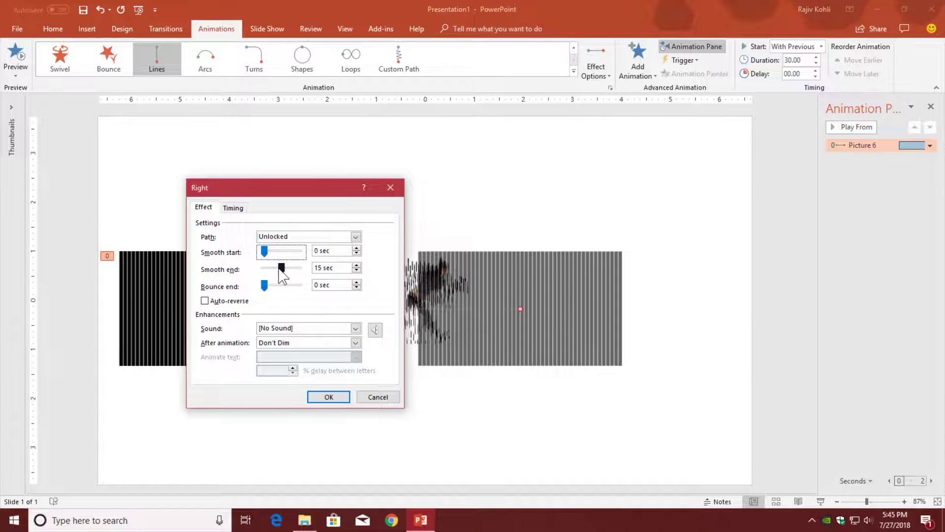
{"action": "left_click", "coordinate": [328, 397]}
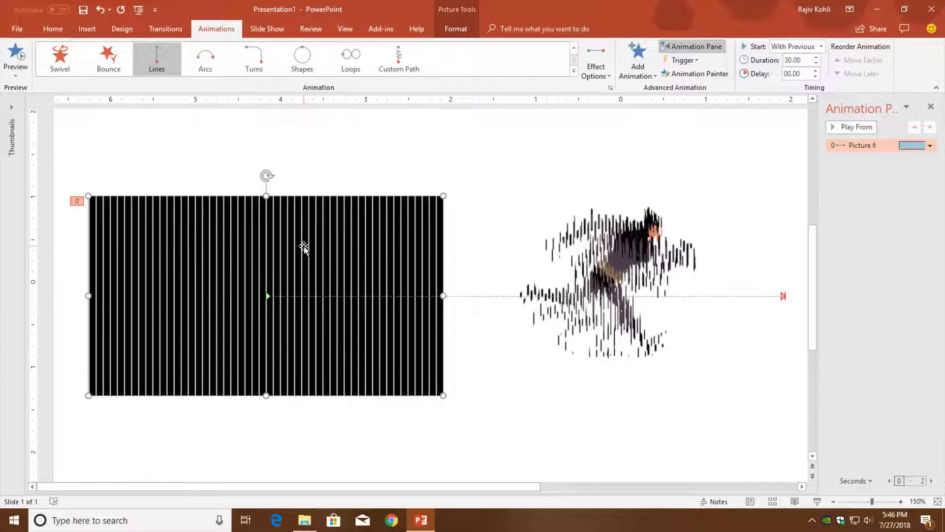
{"action": "left_click_drag", "start_coordinate": [304, 248], "coordinate": [213, 281]}
{"action": "key", "text": "ctrl+z"}
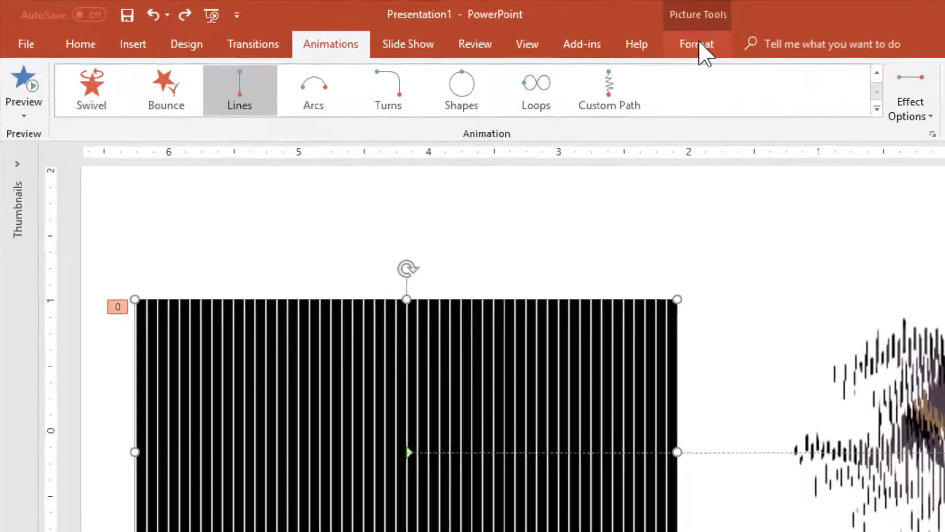
- Apply Set Transparent Color to the striped mask picture, then preview the slide in Slide Show
{"action": "left_click", "coordinate": [453, 28]}
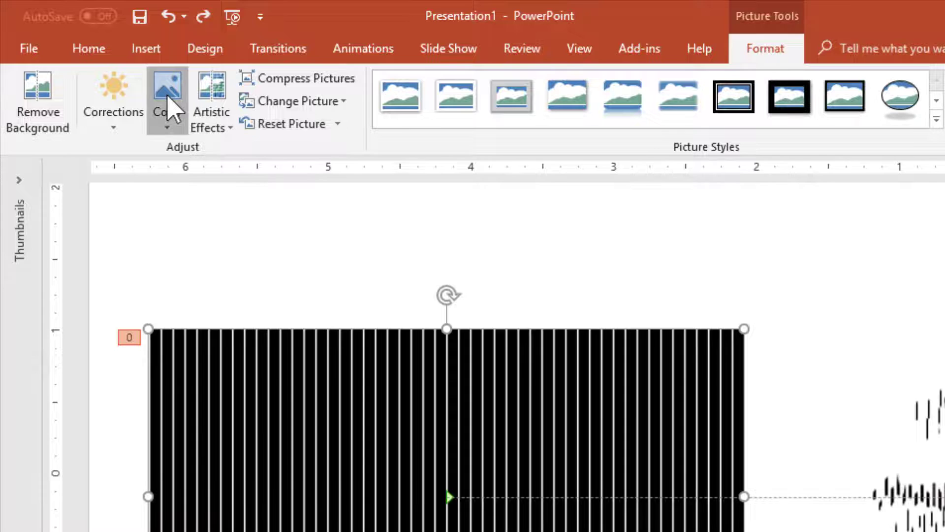
{"action": "left_click", "coordinate": [168, 107]}
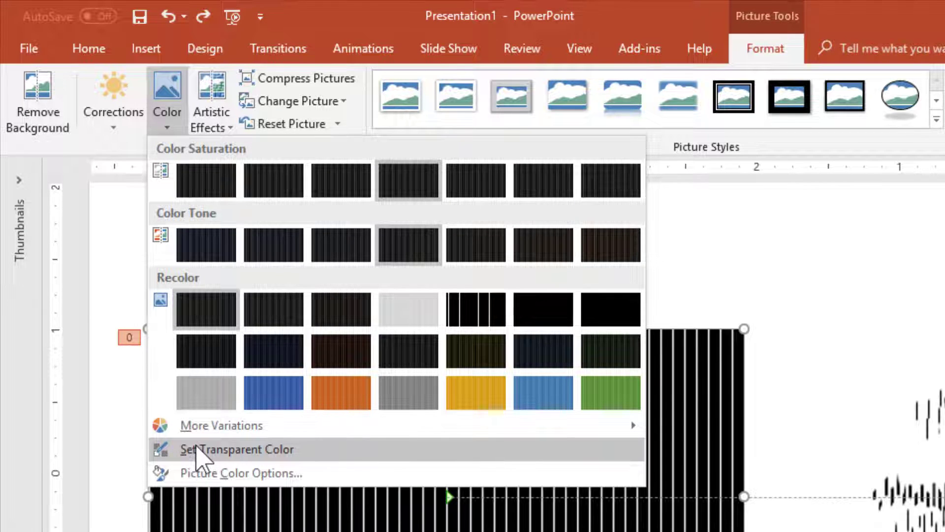
{"action": "left_click", "coordinate": [173, 451]}
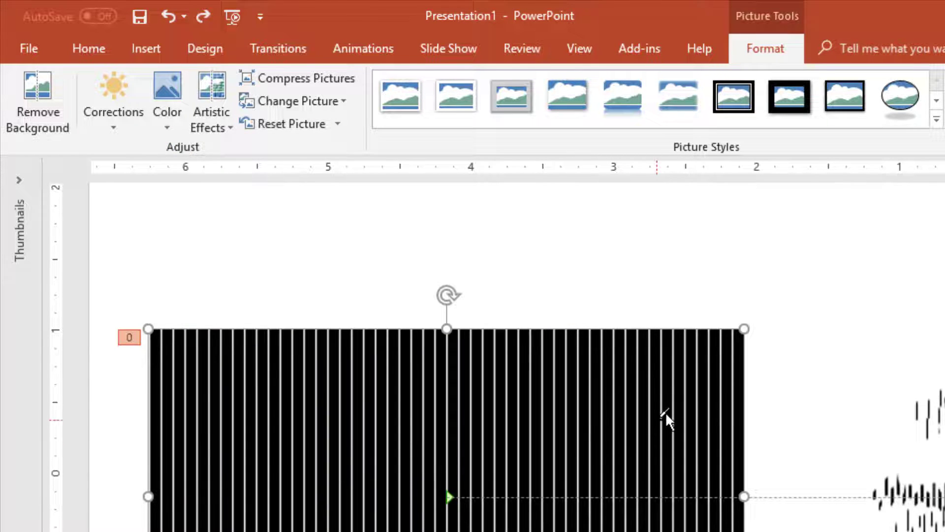
{"action": "scroll", "coordinate": [667, 423], "scroll_direction": "up", "scroll_amount": 4}
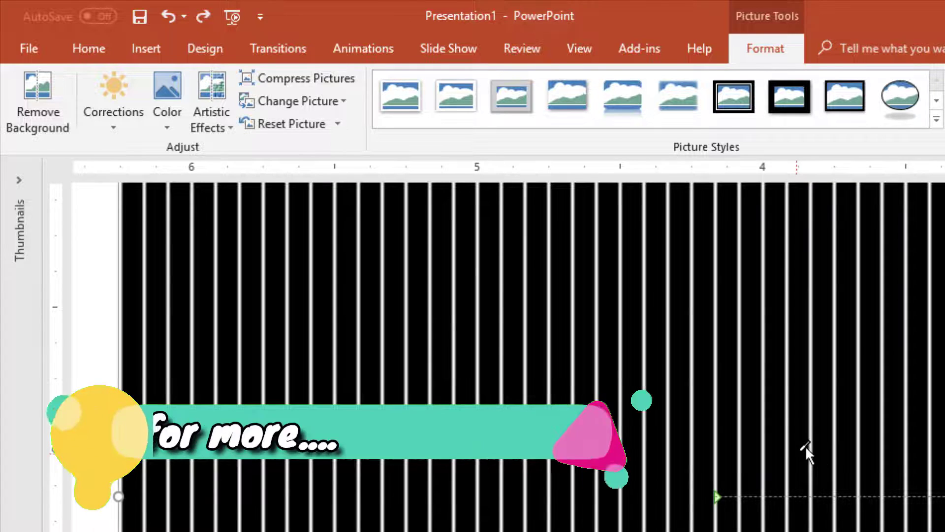
{"action": "scroll", "coordinate": [806, 445], "scroll_direction": "up", "scroll_amount": 1}
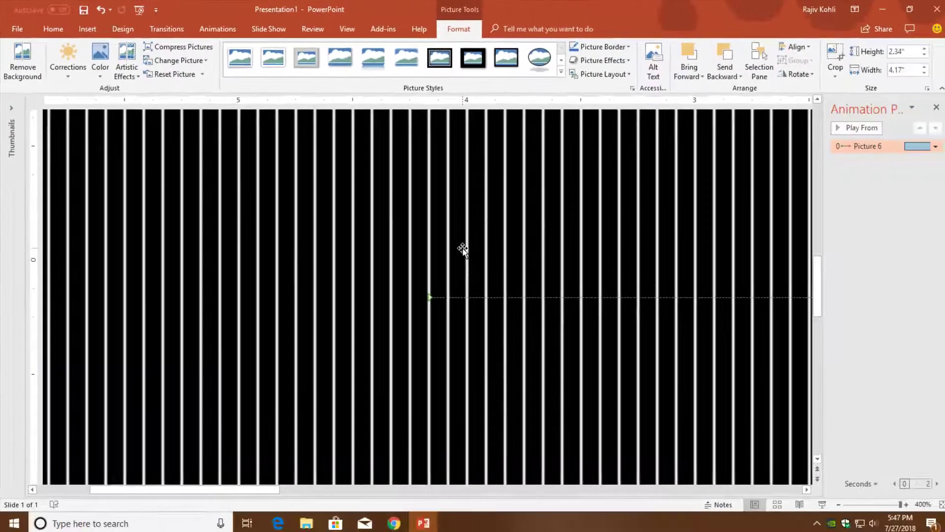
{"action": "scroll", "coordinate": [640, 382], "scroll_direction": "down", "scroll_amount": 3}
{"action": "scroll", "coordinate": [436, 269], "scroll_direction": "down", "scroll_amount": 2}
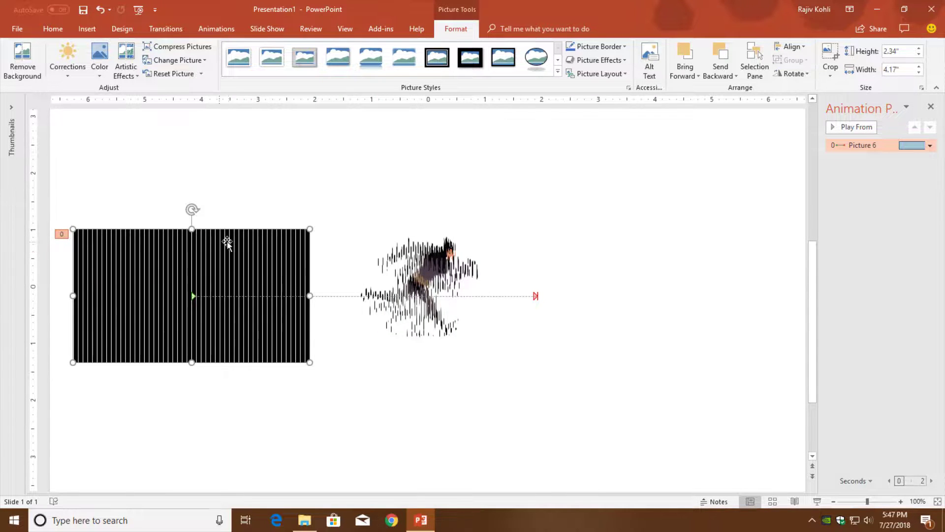
{"action": "scroll", "coordinate": [235, 252], "scroll_direction": "up", "scroll_amount": 4}
{"action": "scroll", "coordinate": [235, 252], "scroll_direction": "up", "scroll_amount": 2}
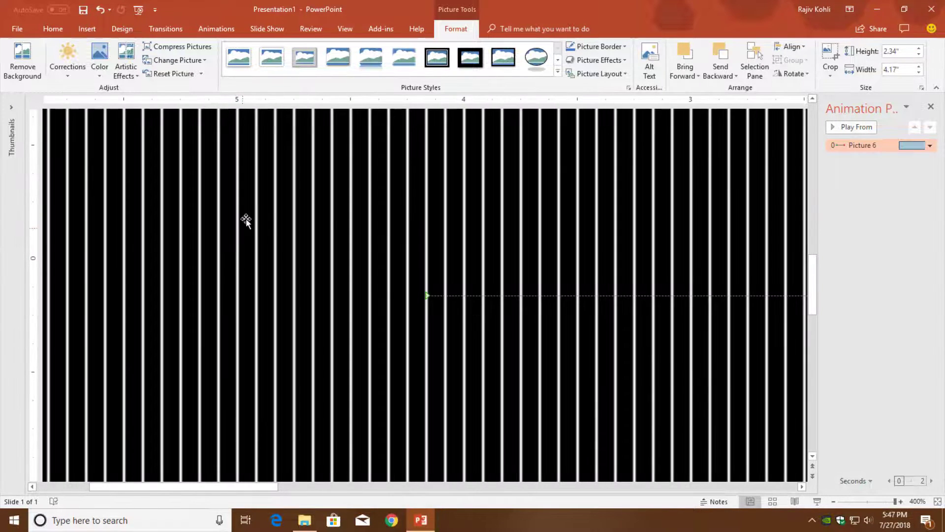
{"action": "scroll", "coordinate": [248, 236], "scroll_direction": "down", "scroll_amount": 5}
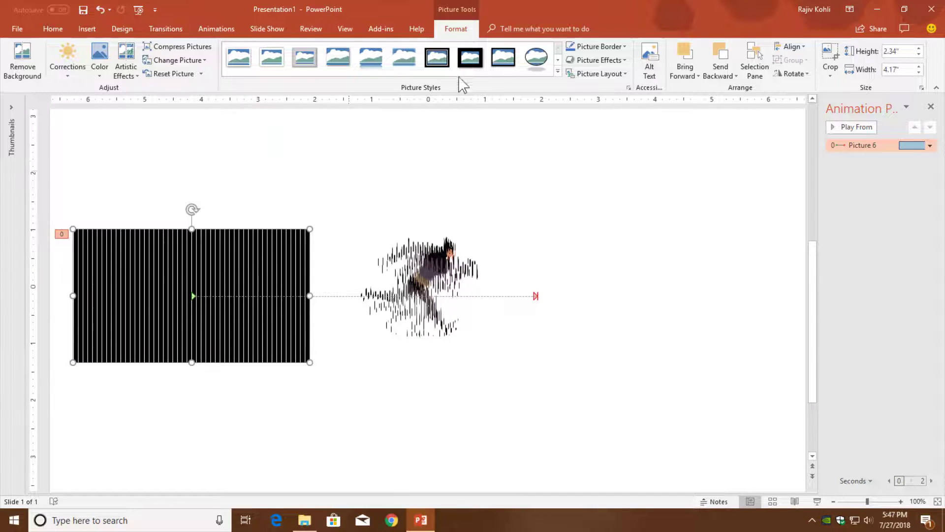
{"action": "left_click", "coordinate": [681, 274]}
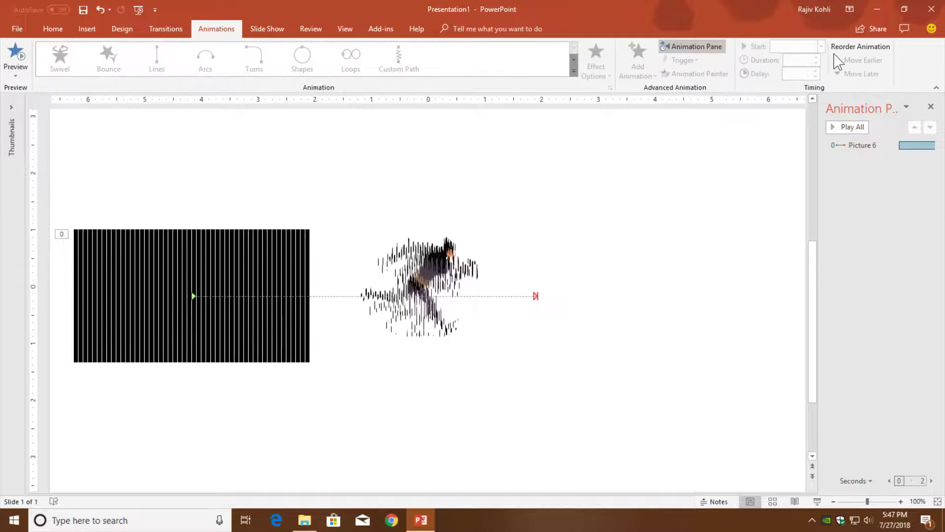
- Select the striped mask picture to edit its animation duration
{"action": "left_click", "coordinate": [301, 232]}
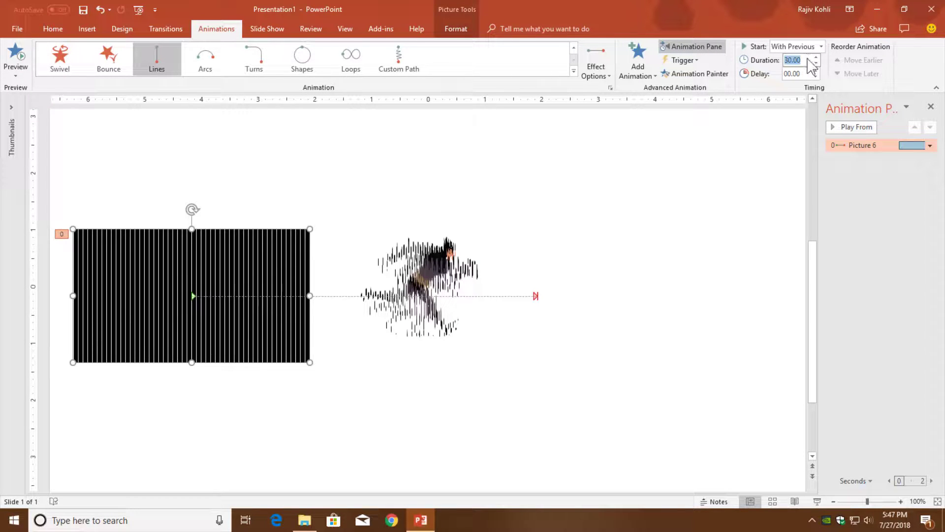